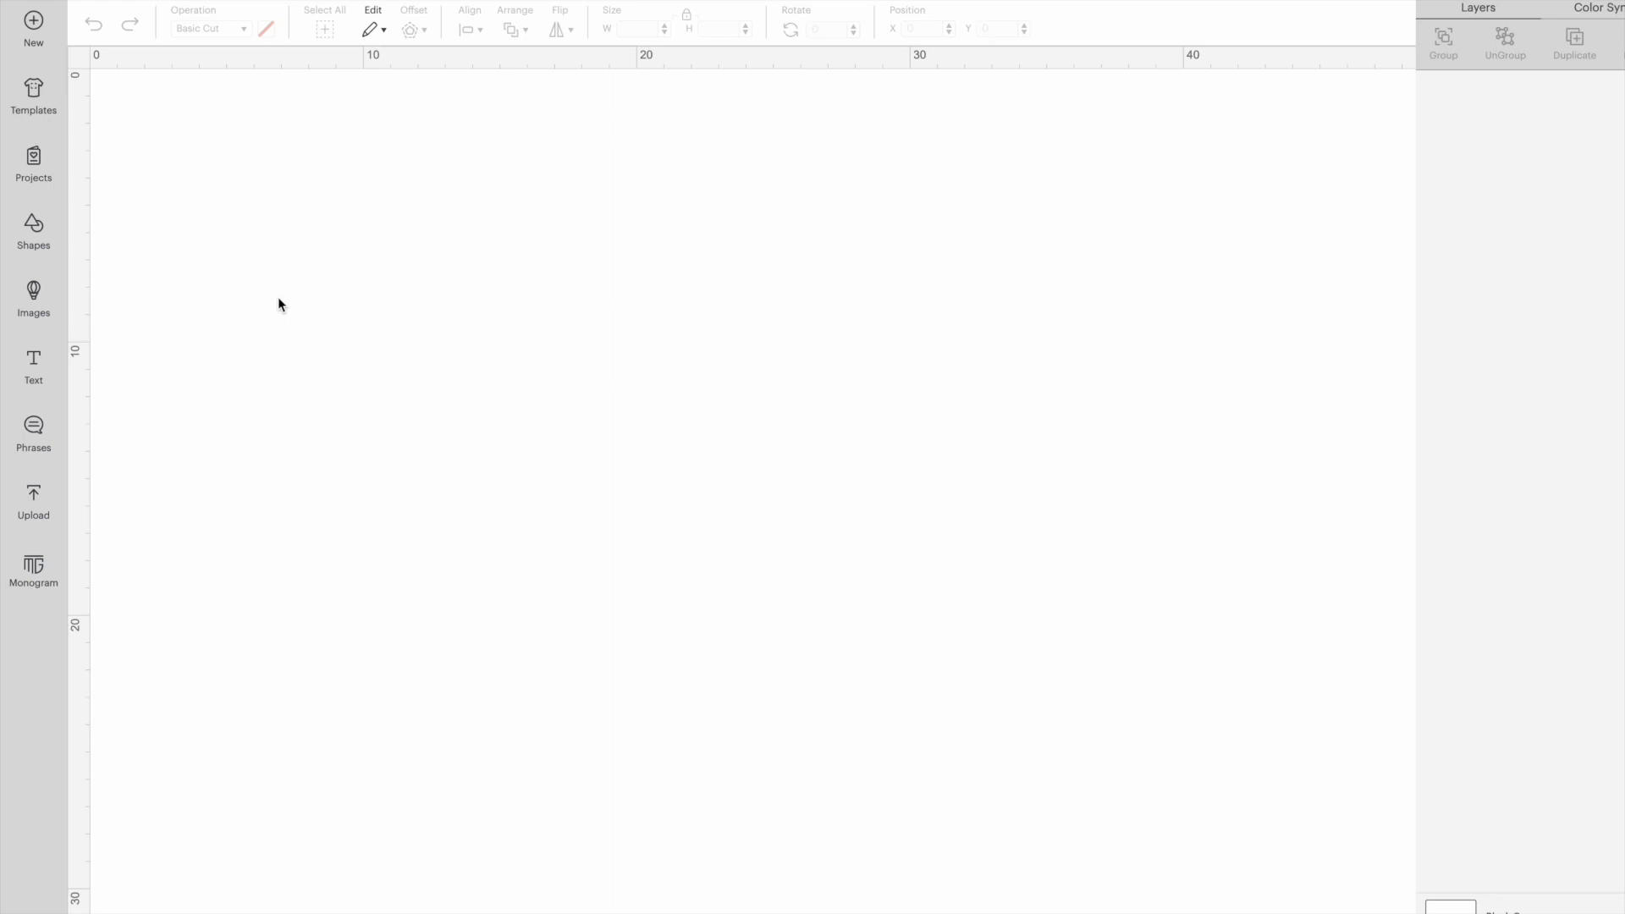
Open the All Phrases library of 29,230 designs from the empty canvas
{"action": "left_click", "coordinate": [38, 427]}
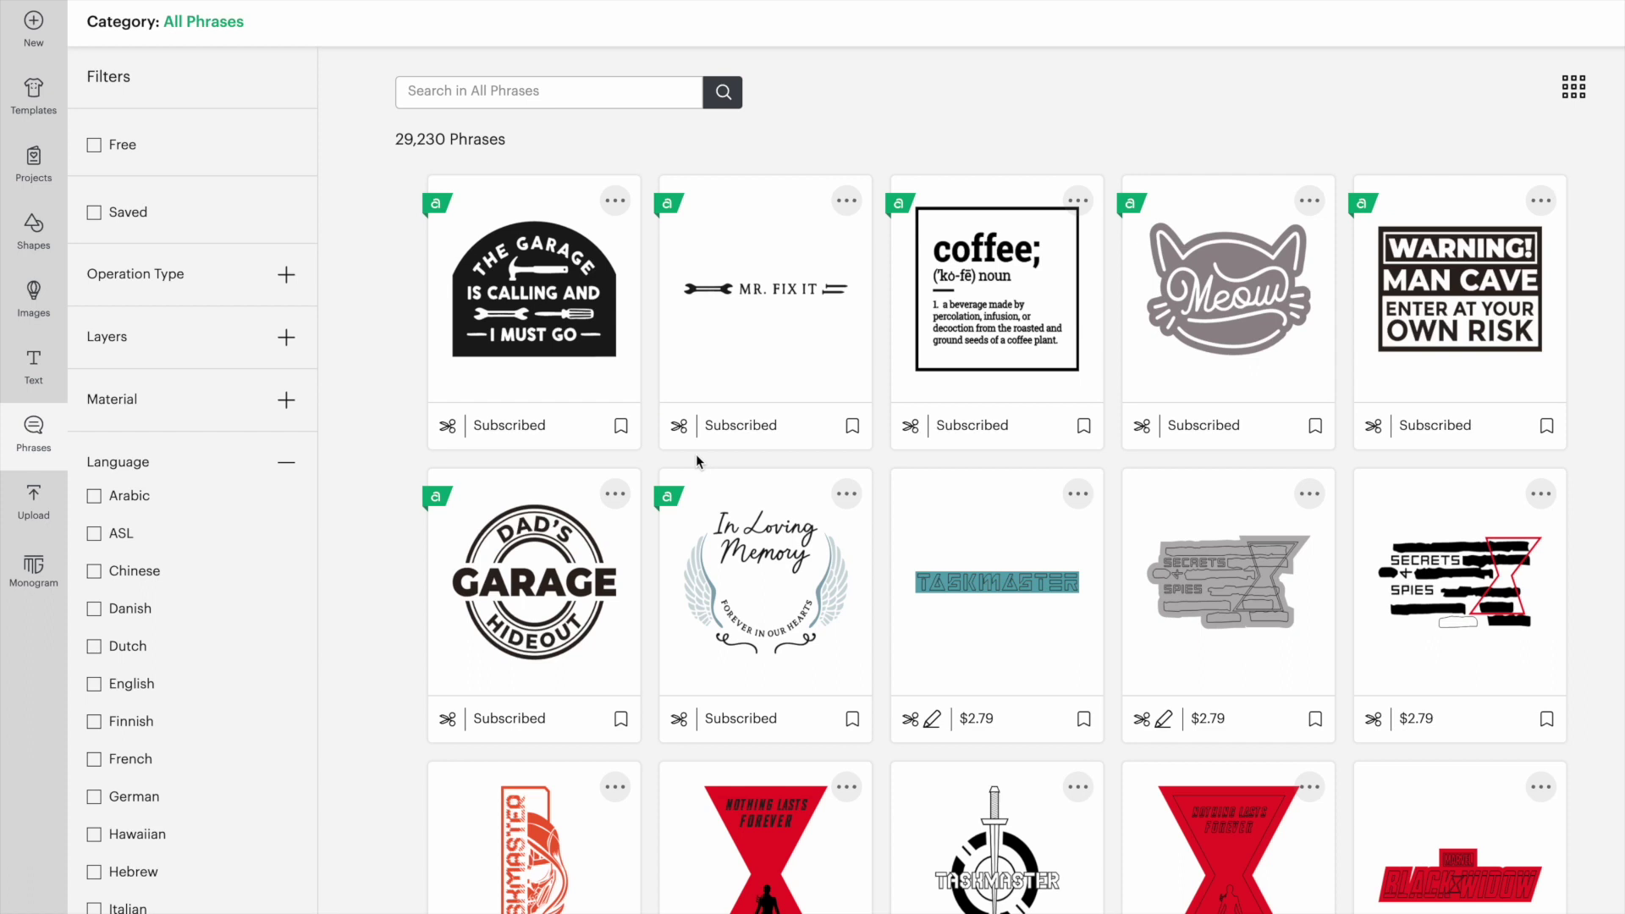
{"action": "scroll", "coordinate": [696, 455], "scroll_direction": "down", "scroll_amount": 3}
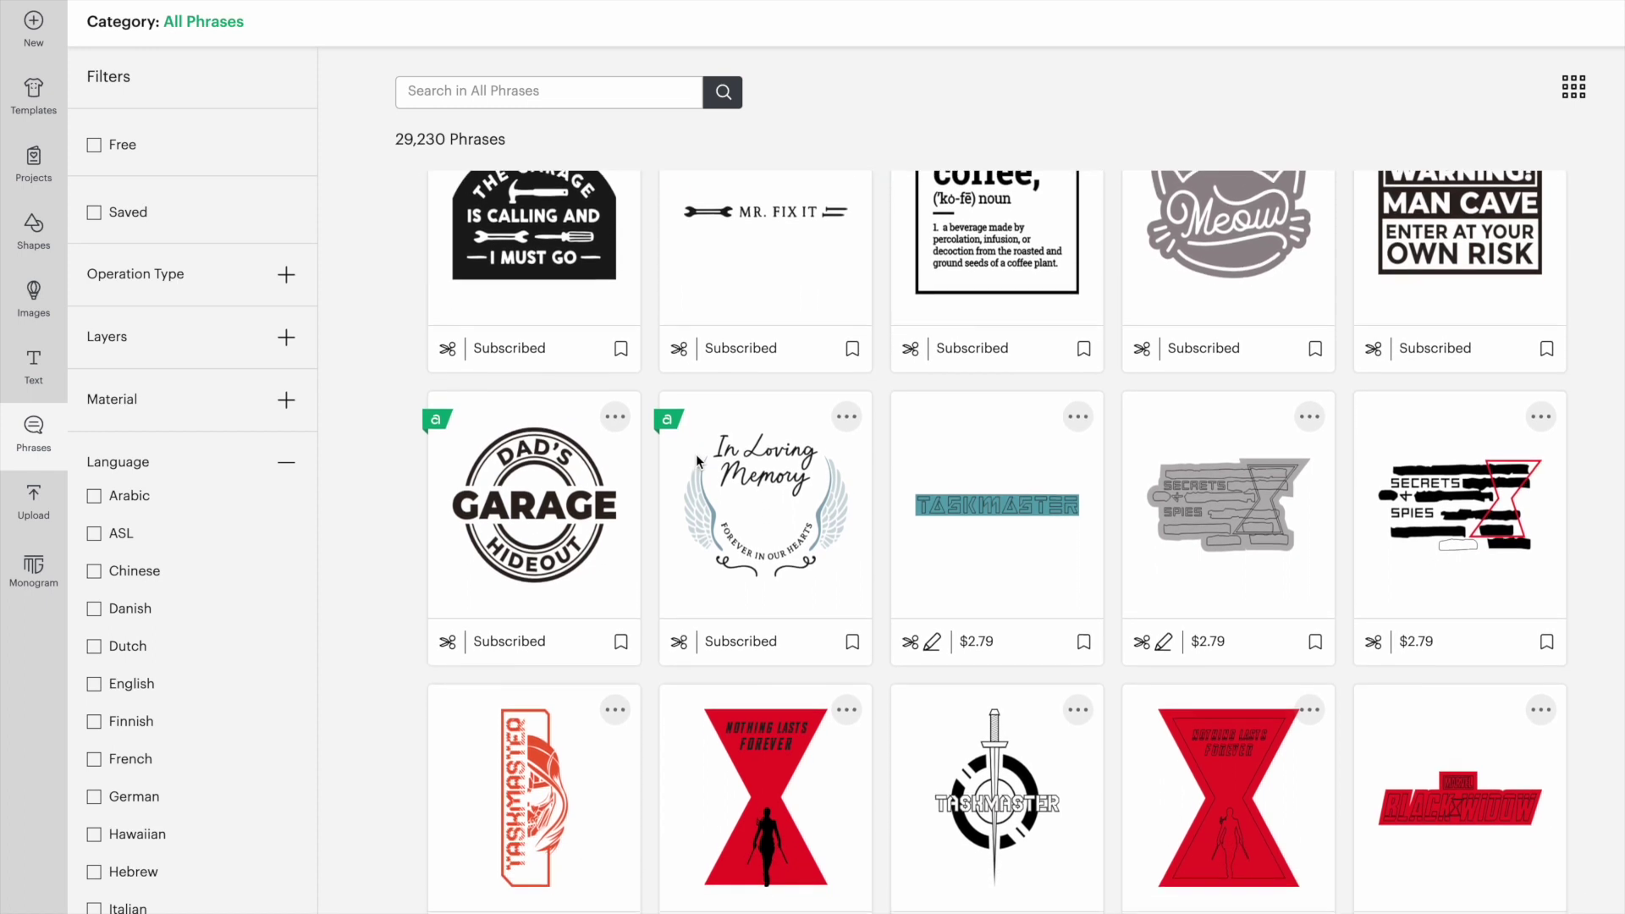
{"action": "scroll", "coordinate": [696, 460], "scroll_direction": "down", "scroll_amount": 3}
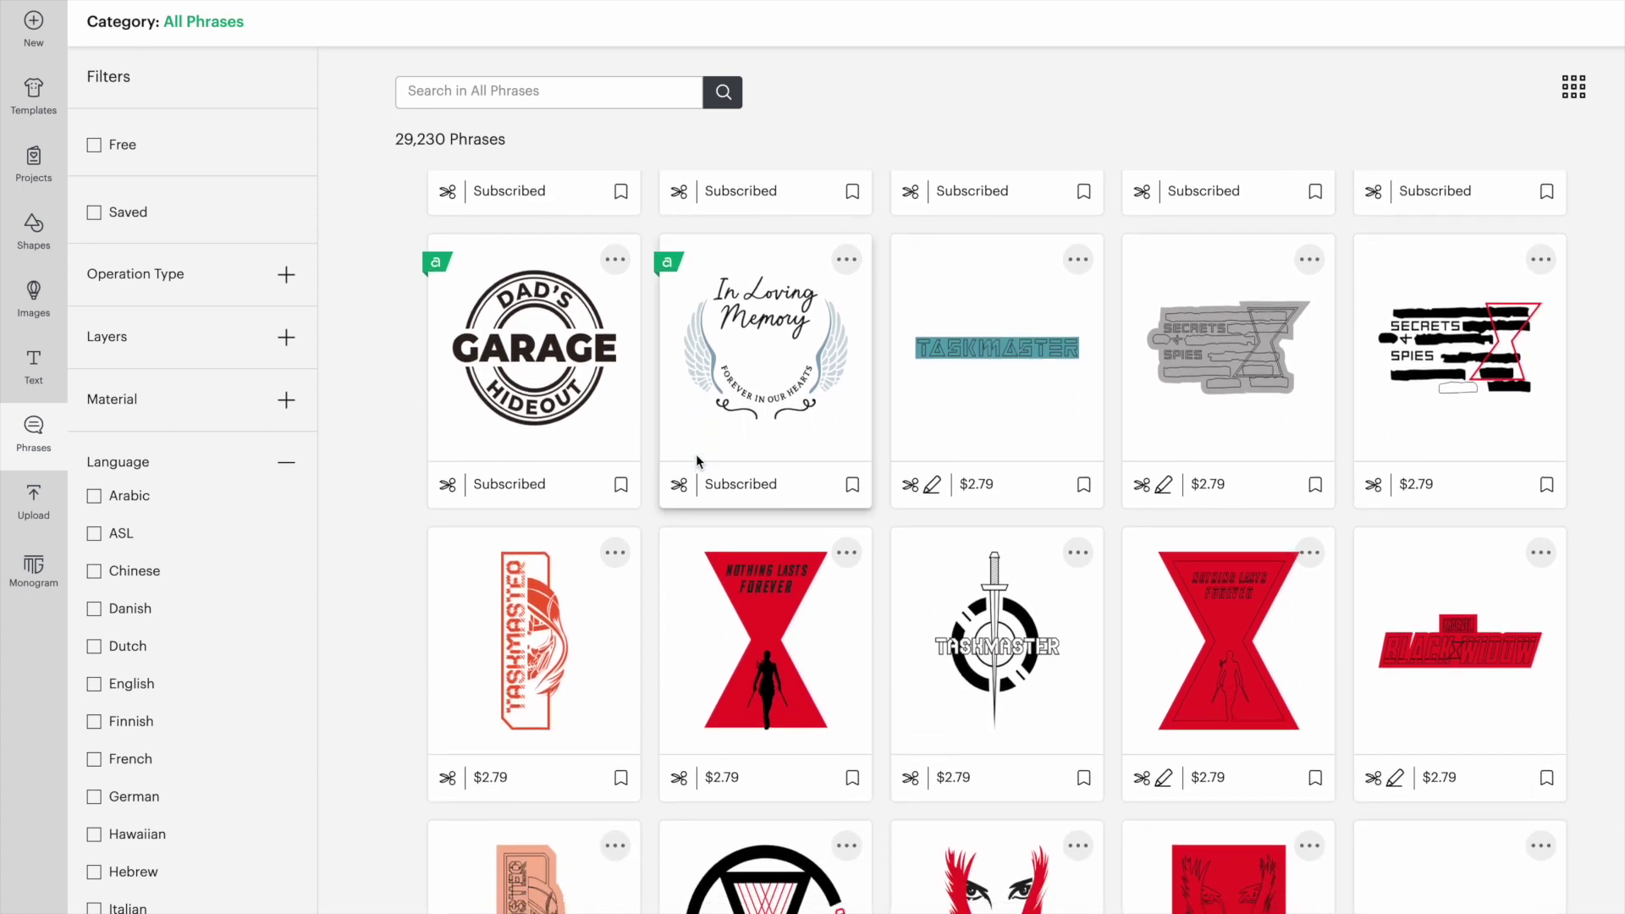
{"action": "scroll", "coordinate": [696, 460], "scroll_direction": "down", "scroll_amount": 5}
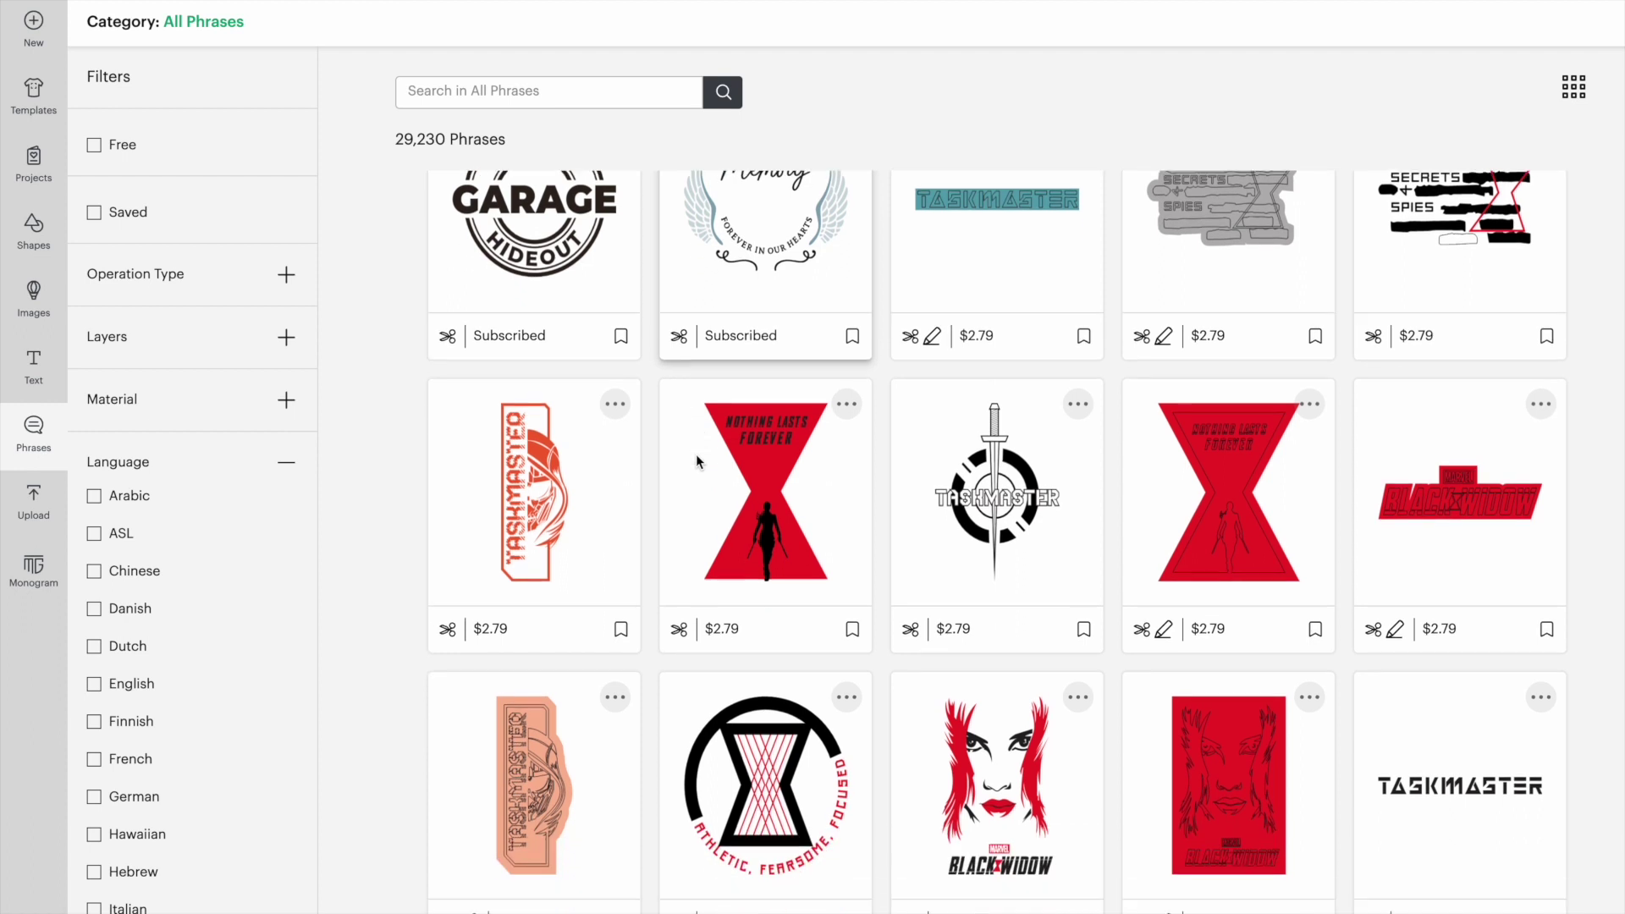
{"action": "scroll", "coordinate": [695, 461], "scroll_direction": "down", "scroll_amount": 1}
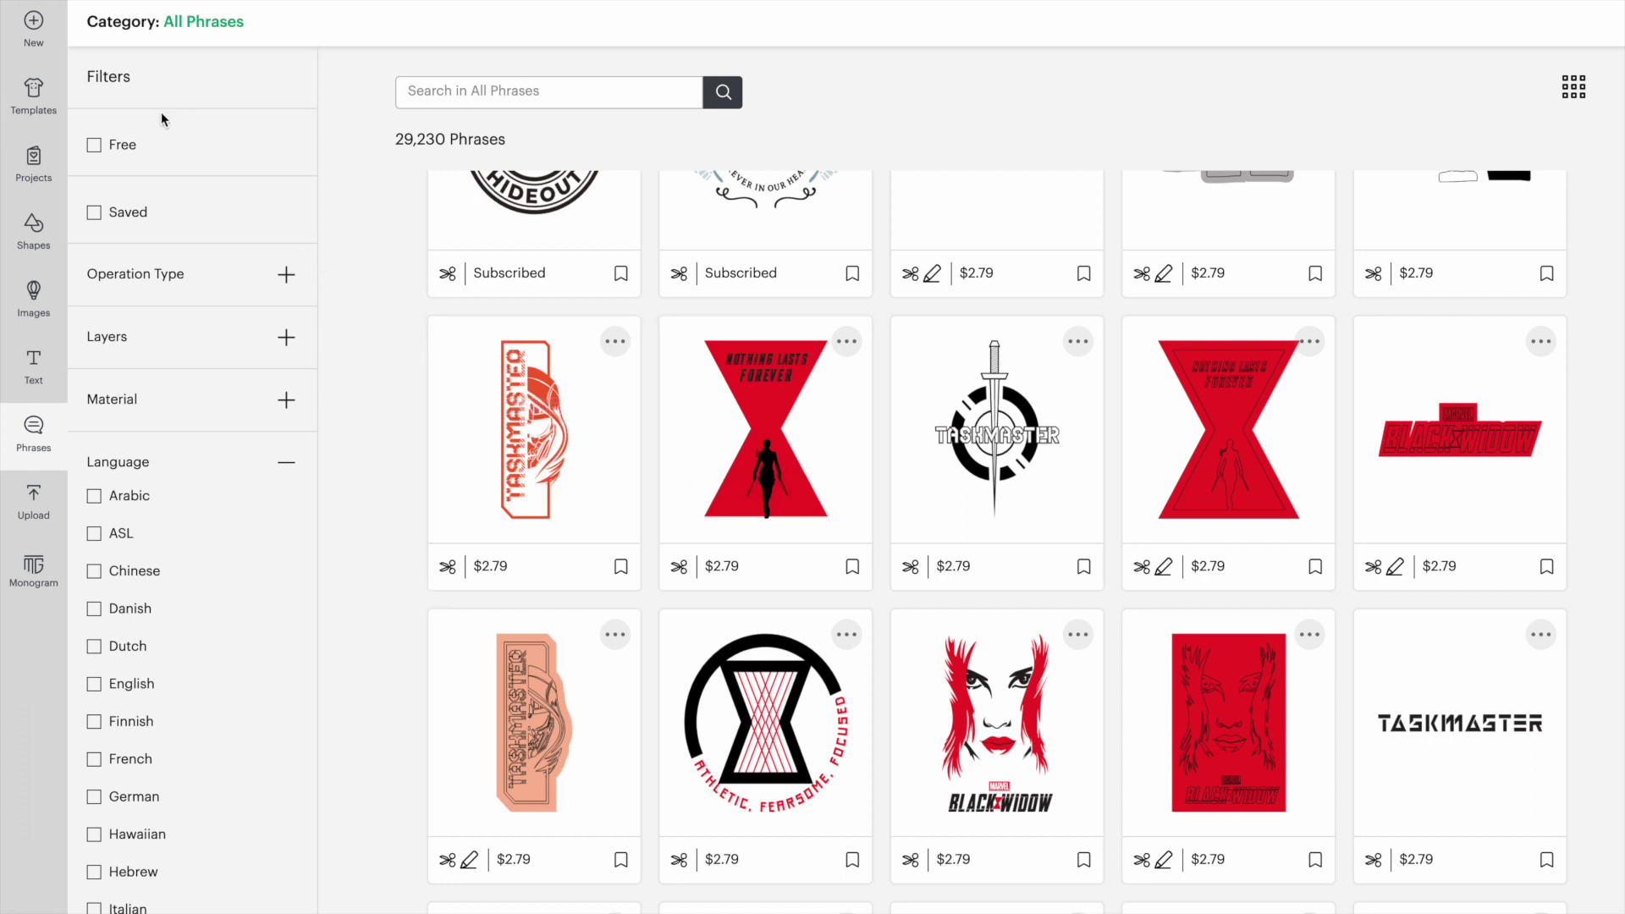
Try the Free, Cut Only and Print then Cut filters, then clear Free and Print then Cut
{"action": "left_click", "coordinate": [94, 146]}
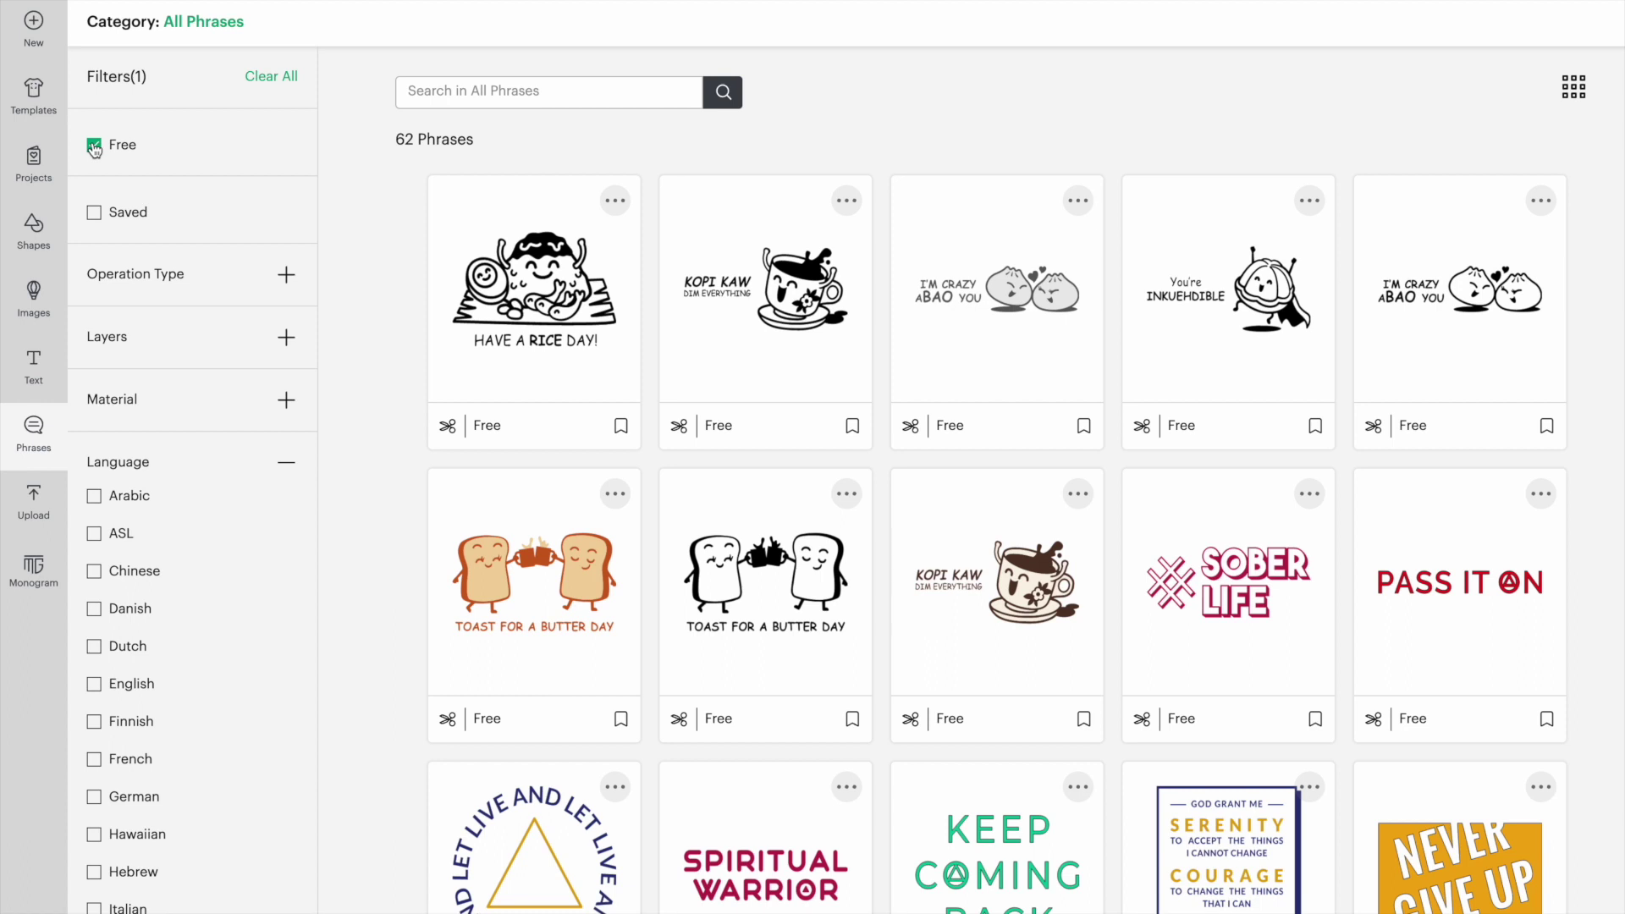
{"action": "left_click", "coordinate": [94, 146]}
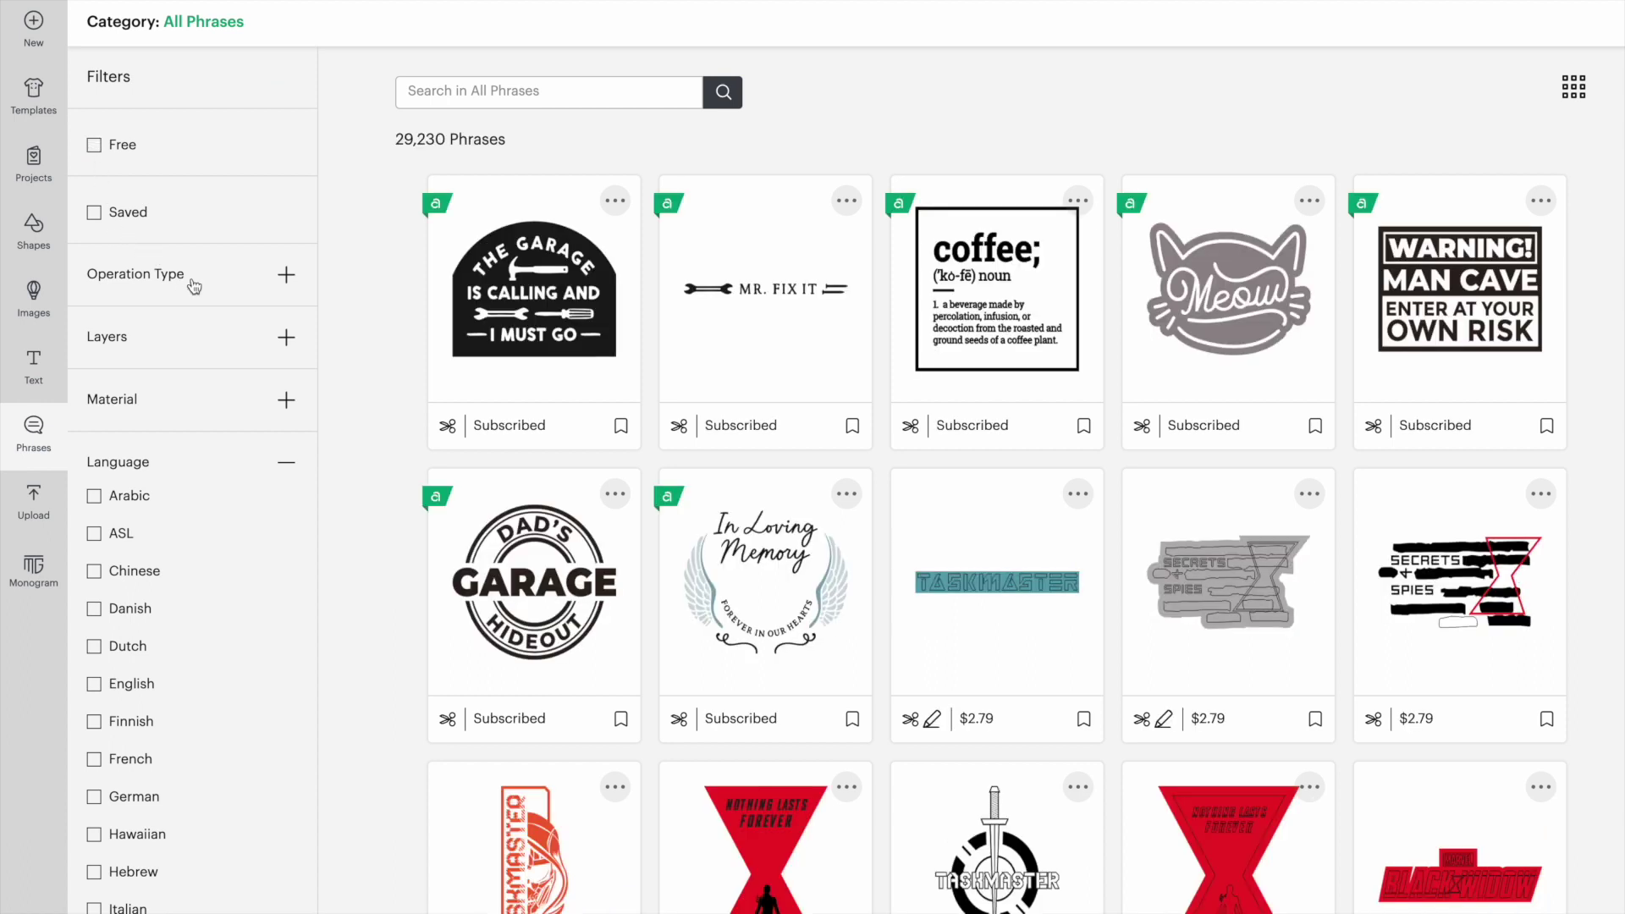
{"action": "left_click", "coordinate": [288, 278]}
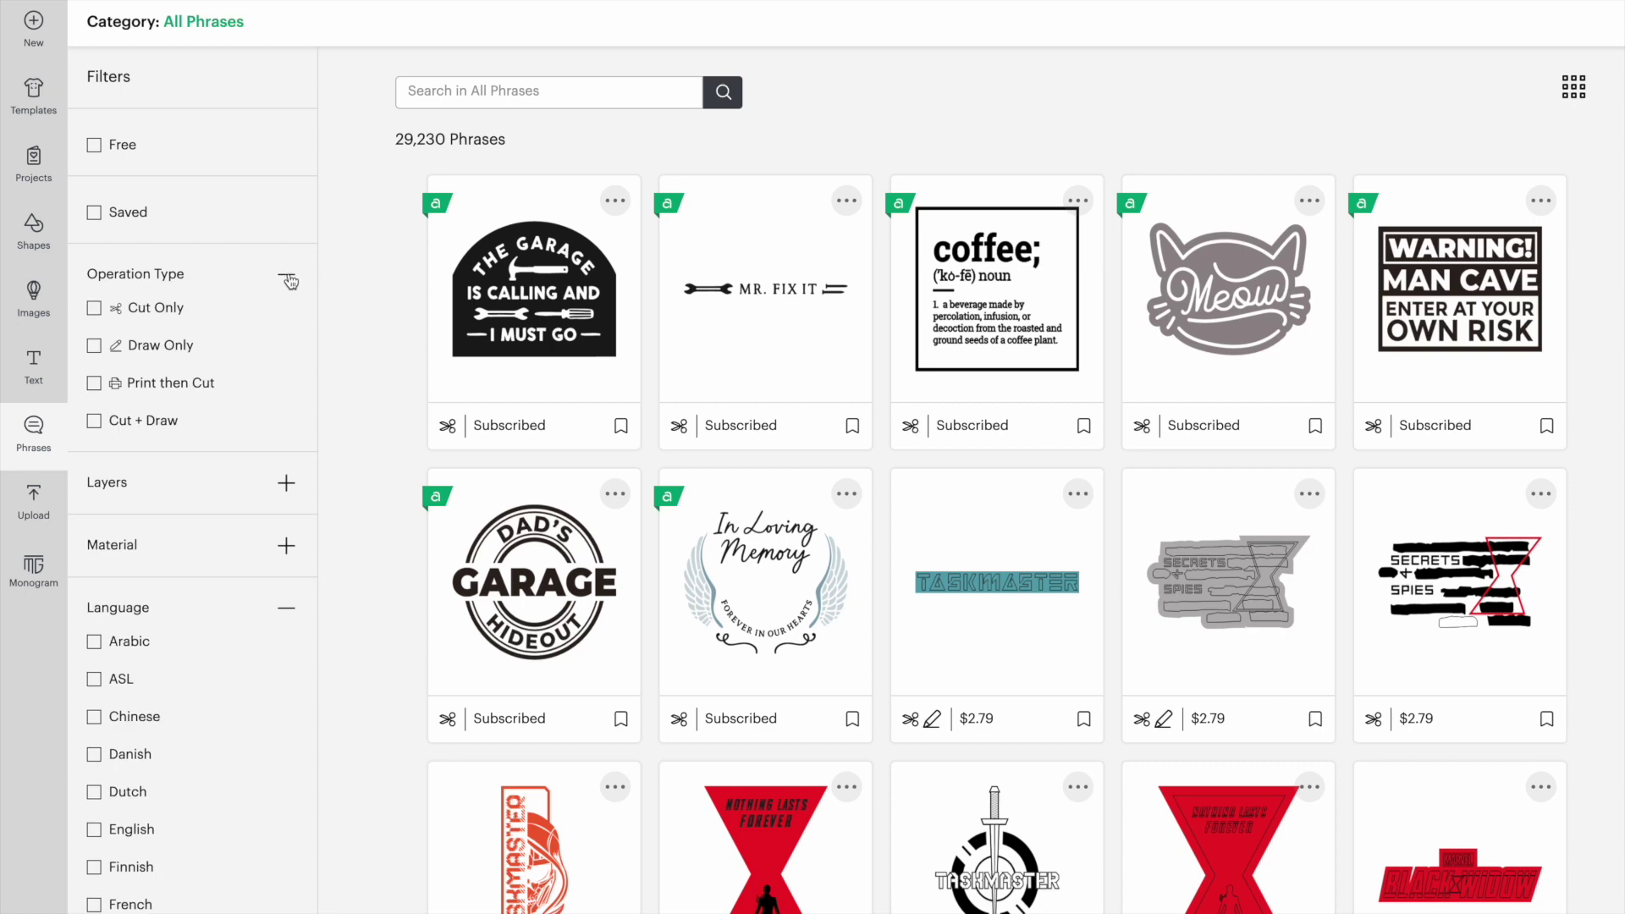
{"action": "left_click", "coordinate": [94, 308]}
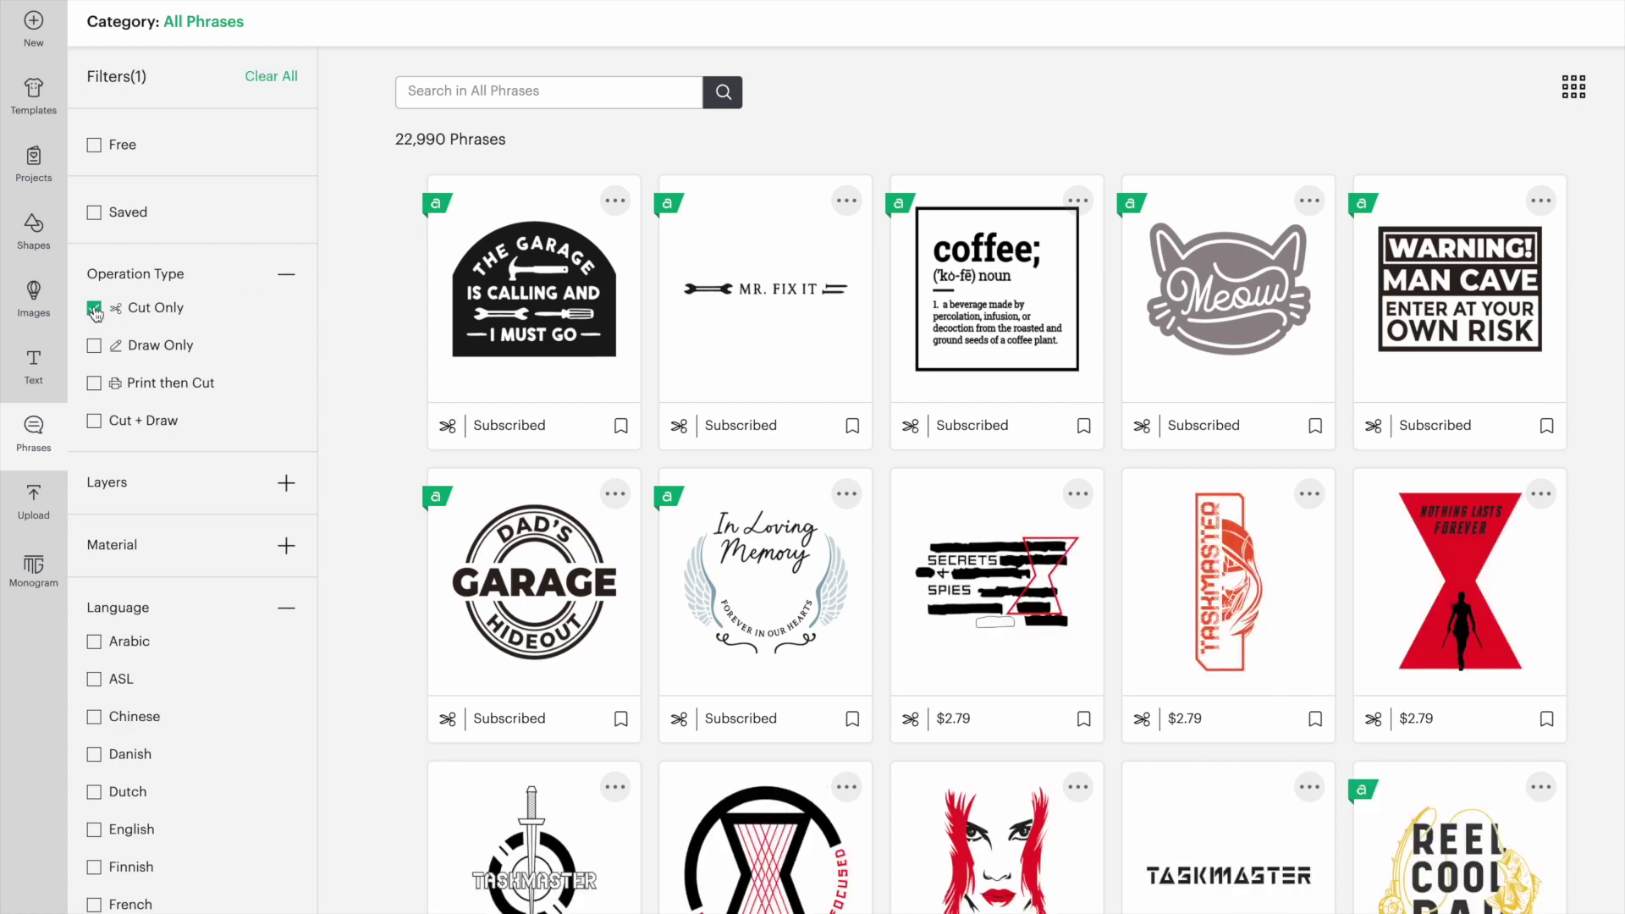
{"action": "left_click", "coordinate": [94, 383]}
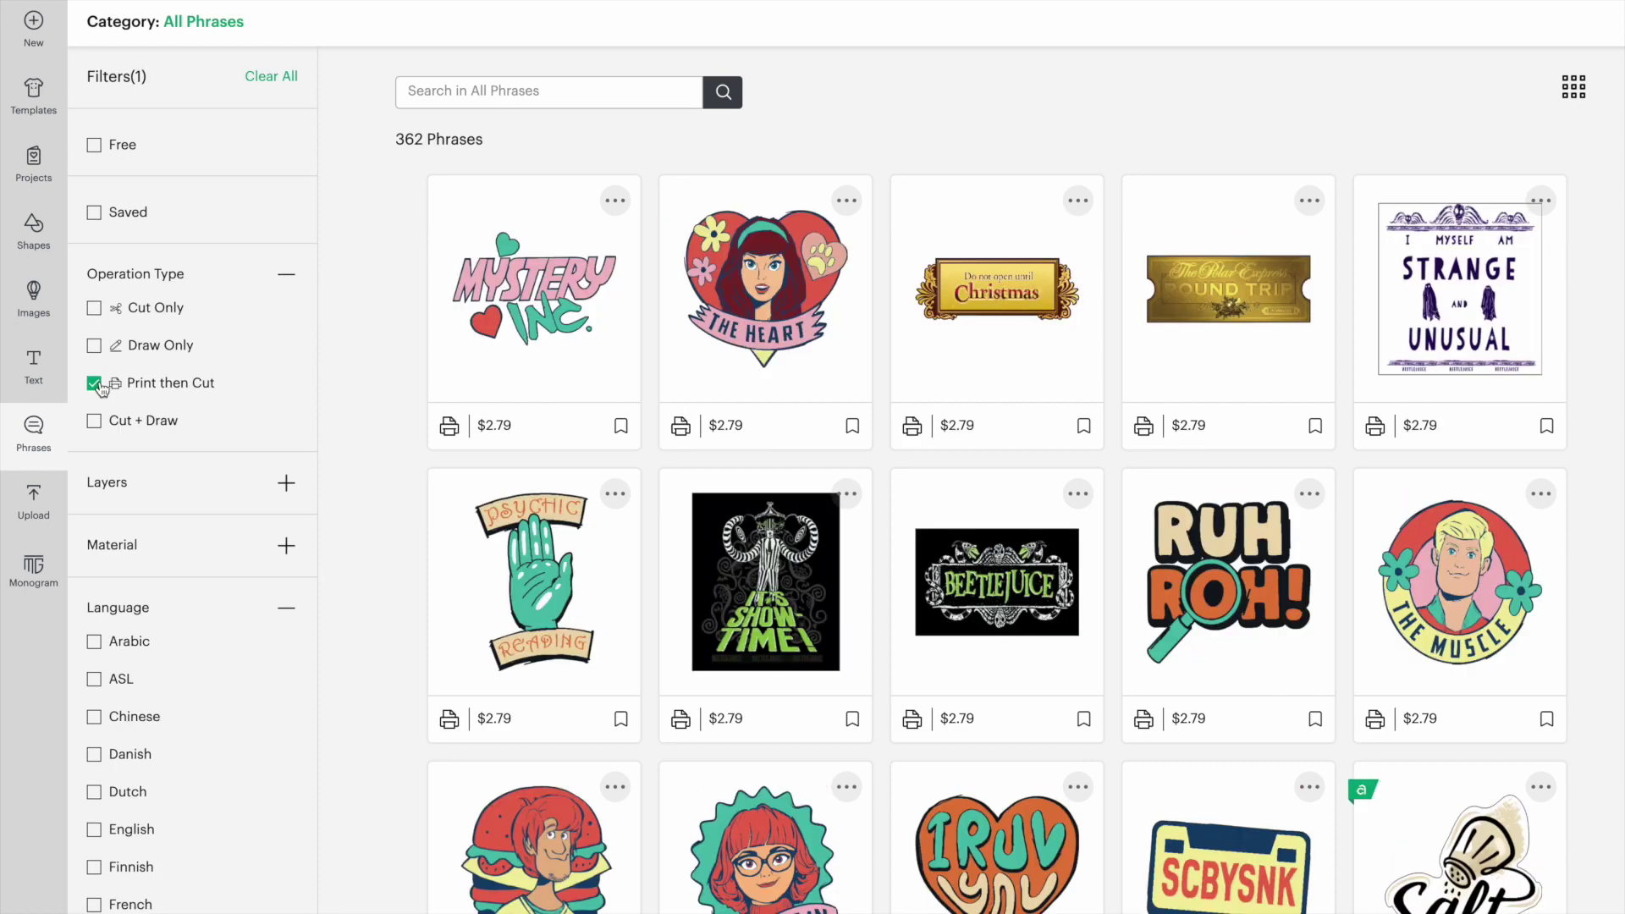
{"action": "left_click", "coordinate": [95, 383]}
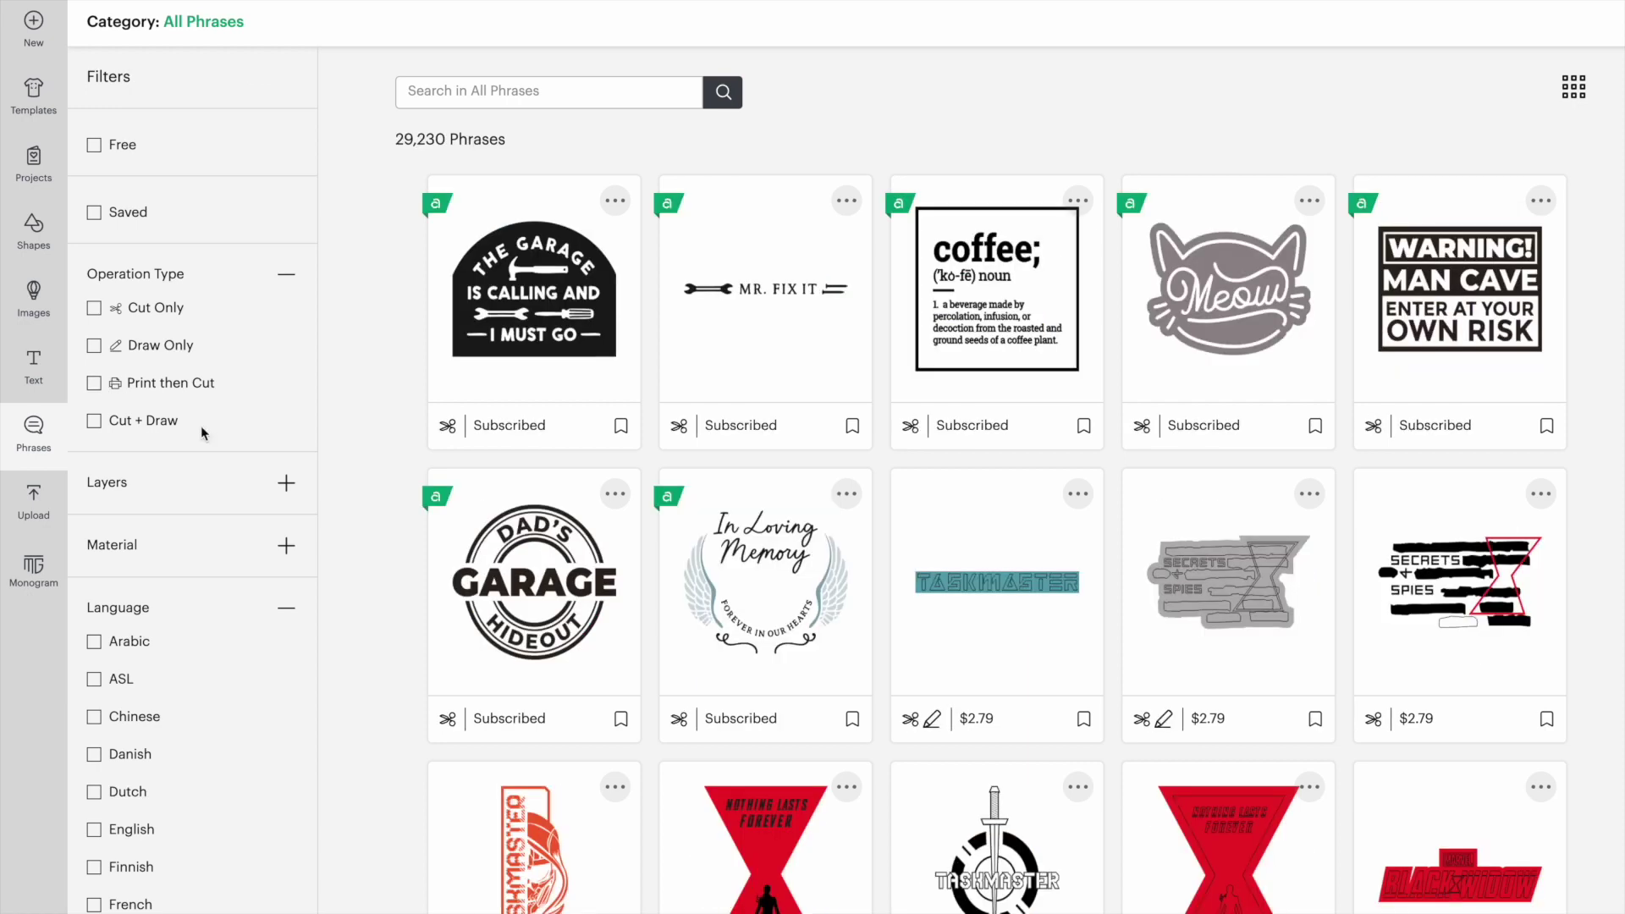
Filter the phrases to Multi-layer designs only, leaving 14,824 results
{"action": "left_click", "coordinate": [288, 485]}
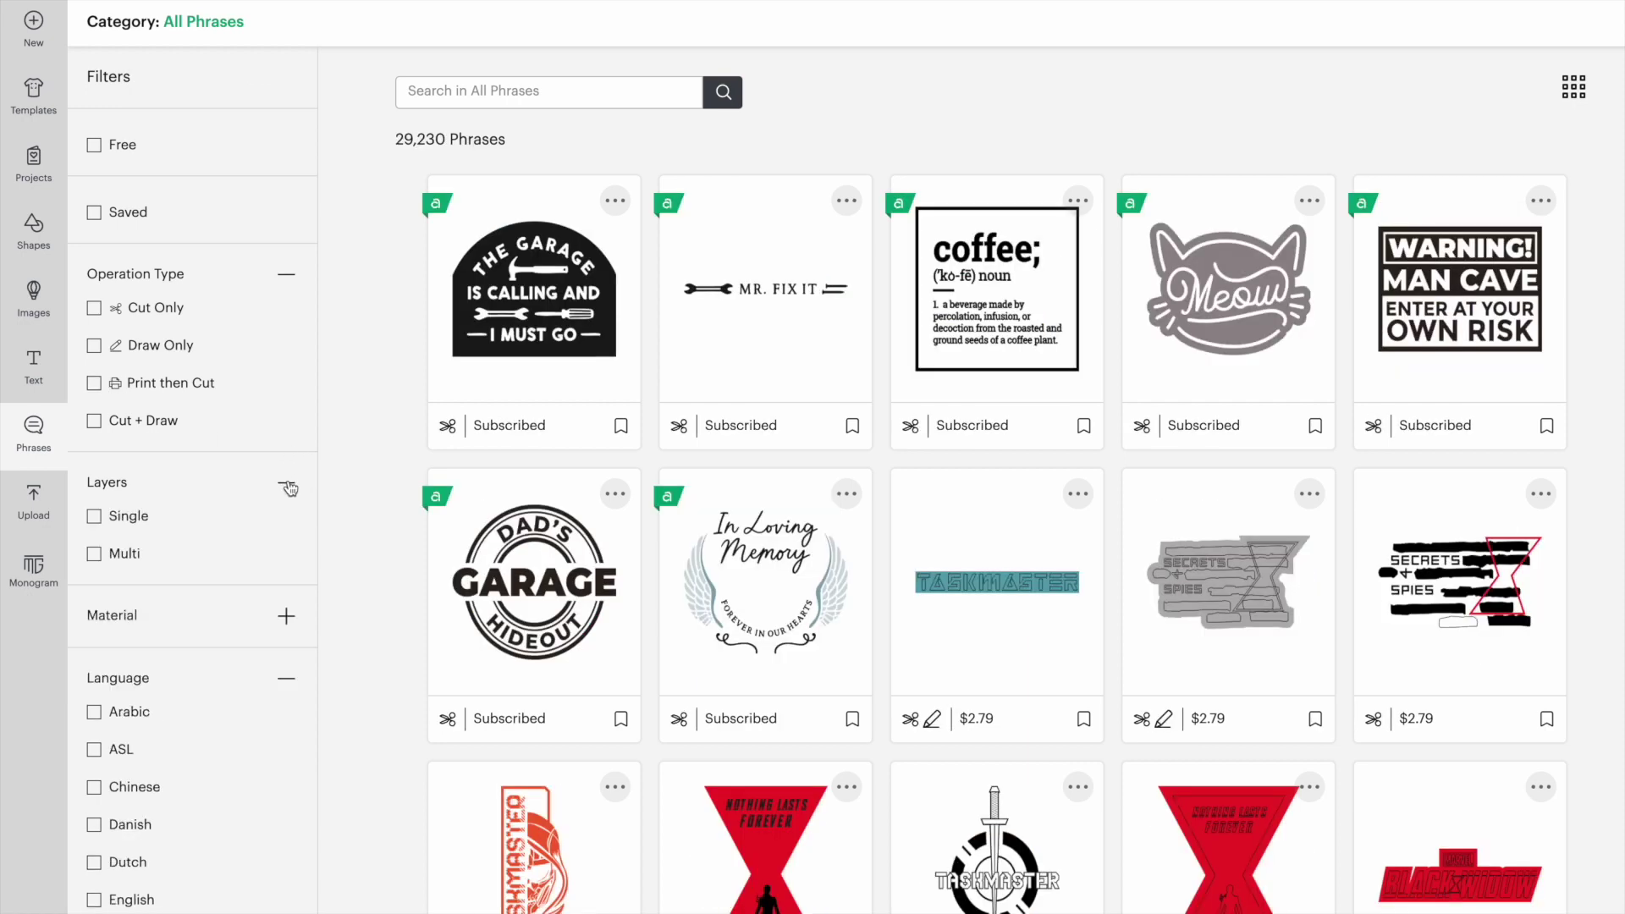
{"action": "left_click", "coordinate": [94, 554]}
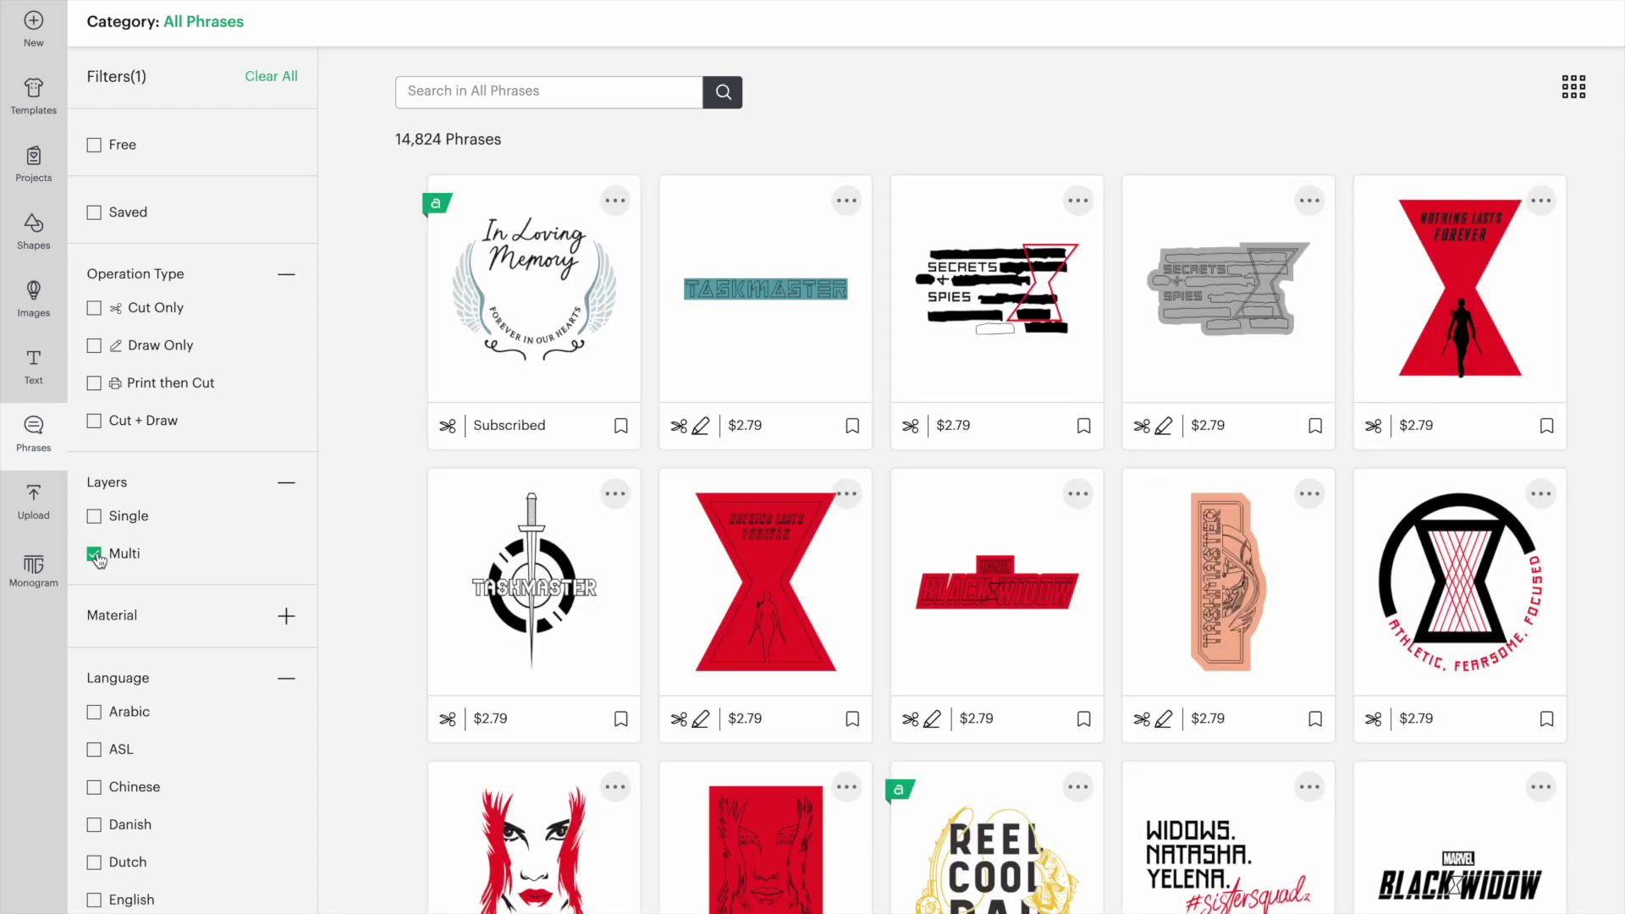
{"action": "scroll", "coordinate": [732, 539], "scroll_direction": "down", "scroll_amount": 9}
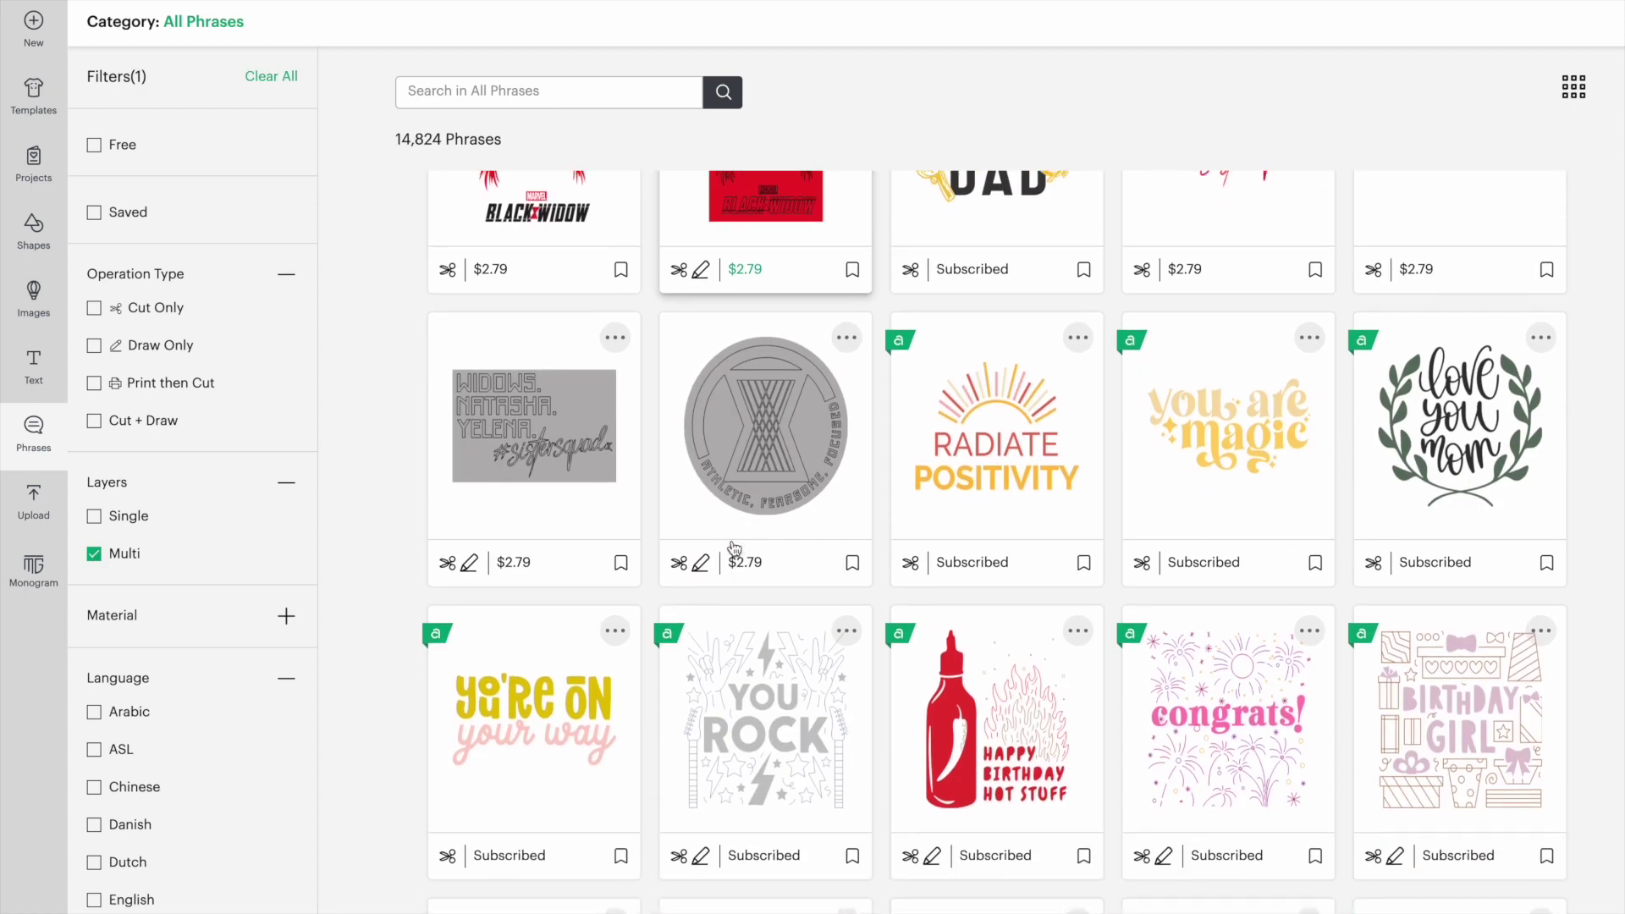
{"action": "scroll", "coordinate": [734, 548], "scroll_direction": "down", "scroll_amount": 2}
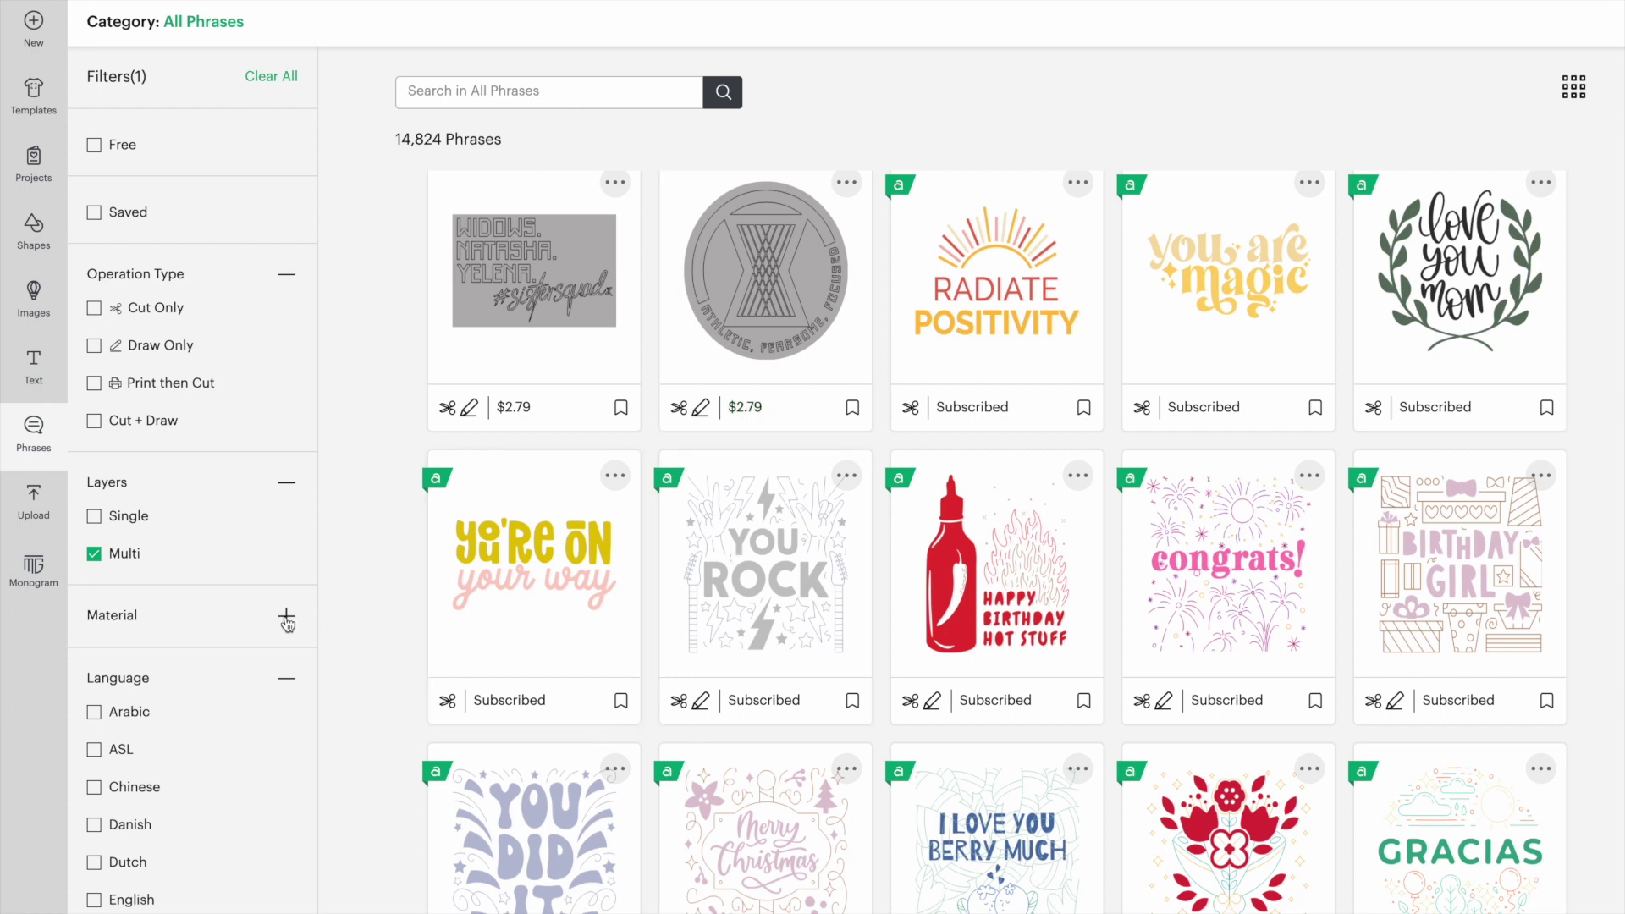
{"action": "left_click", "coordinate": [286, 617]}
Clear Multi and try then clear the Infusible Ink and Paper/Cardstock filters, restoring all 29,230 phrases
{"action": "left_click", "coordinate": [143, 553]}
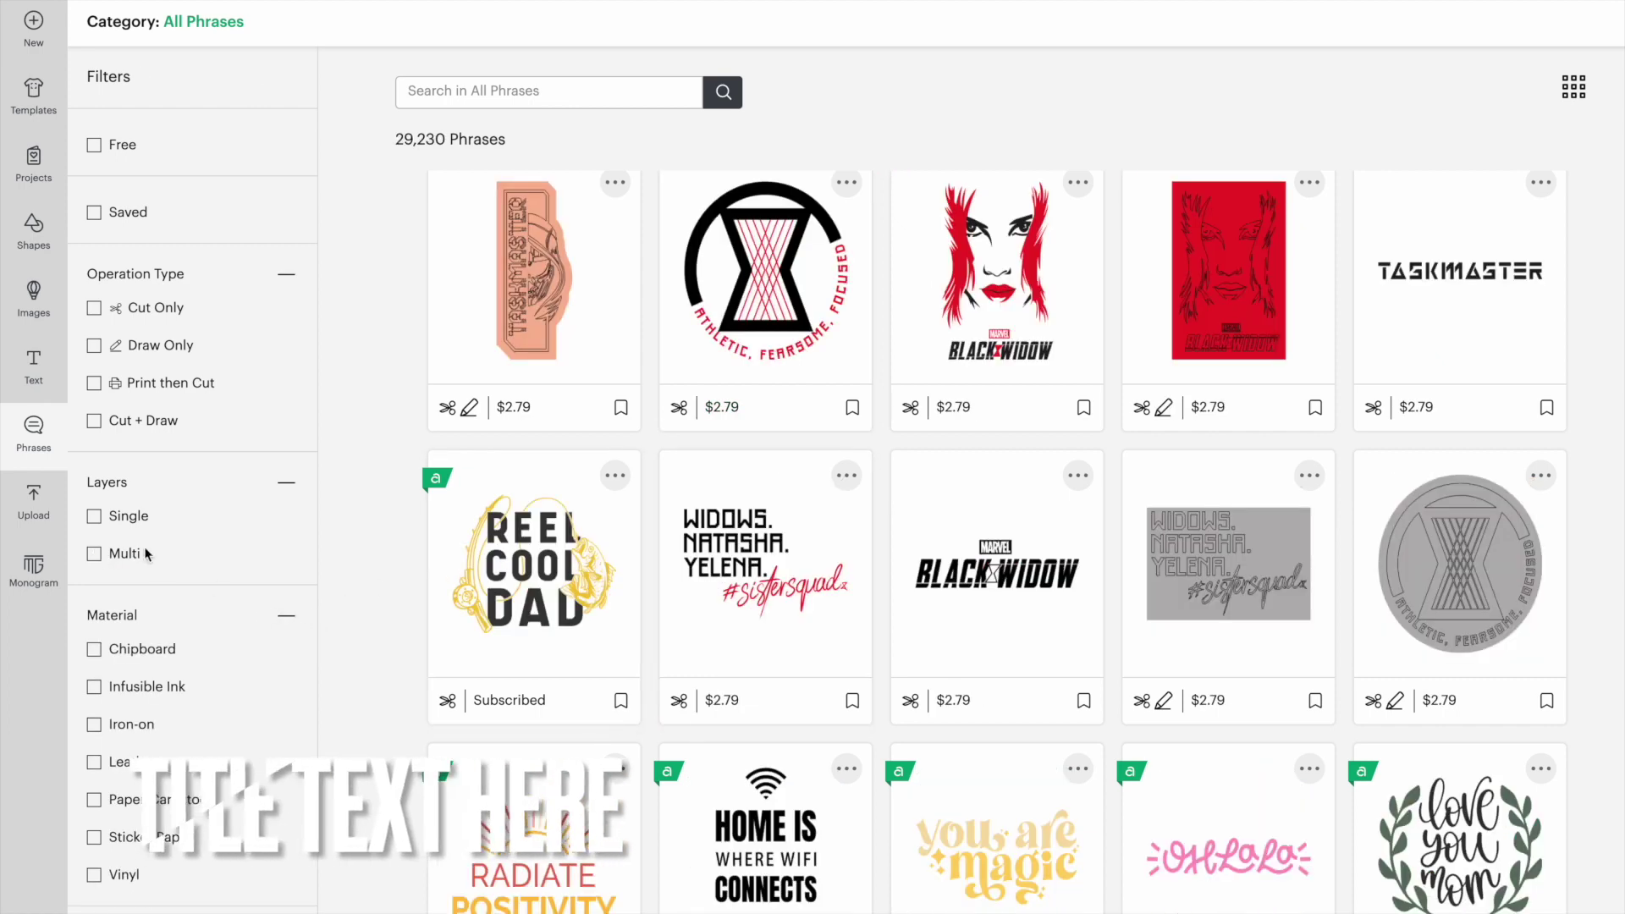
{"action": "scroll", "coordinate": [146, 553], "scroll_direction": "down", "scroll_amount": 4}
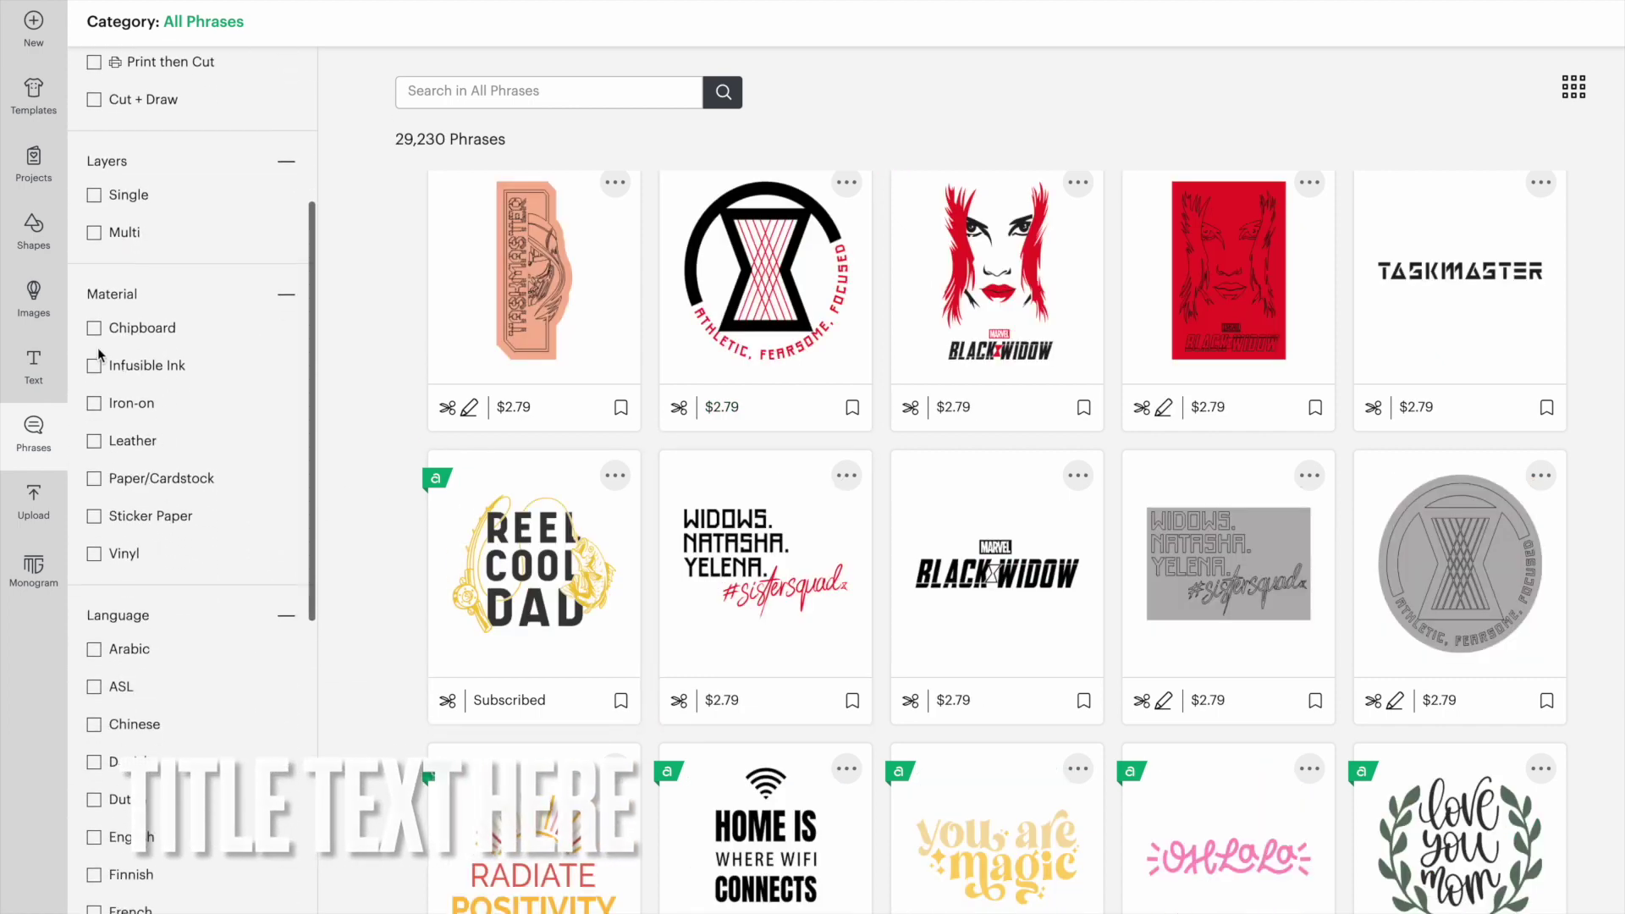
{"action": "left_click", "coordinate": [94, 365]}
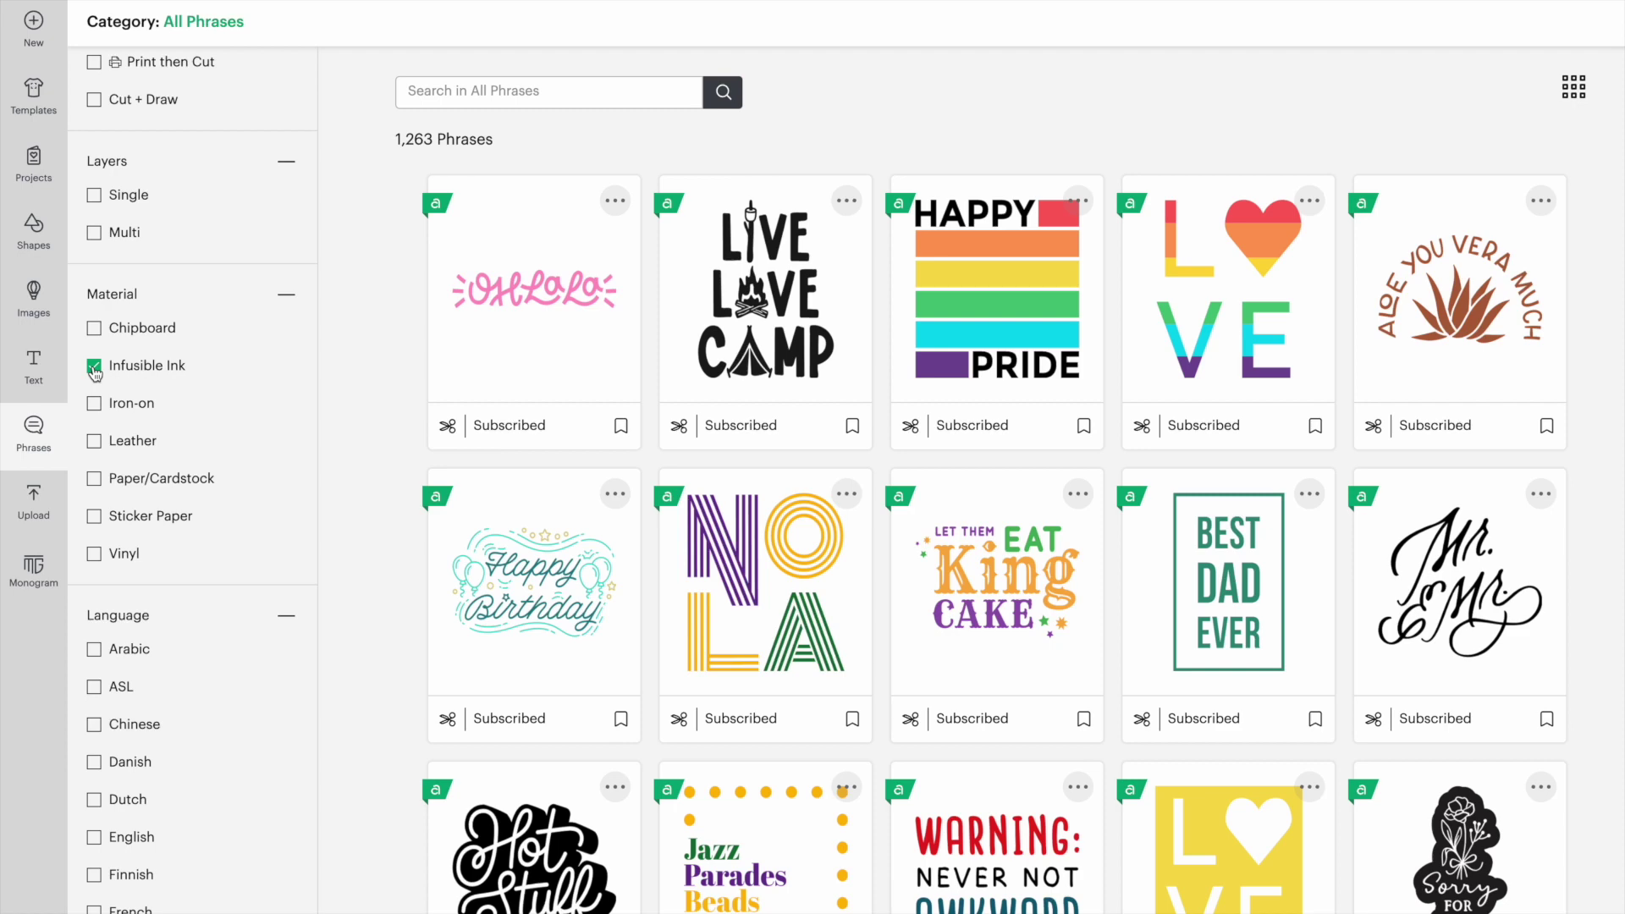
{"action": "left_click", "coordinate": [94, 366]}
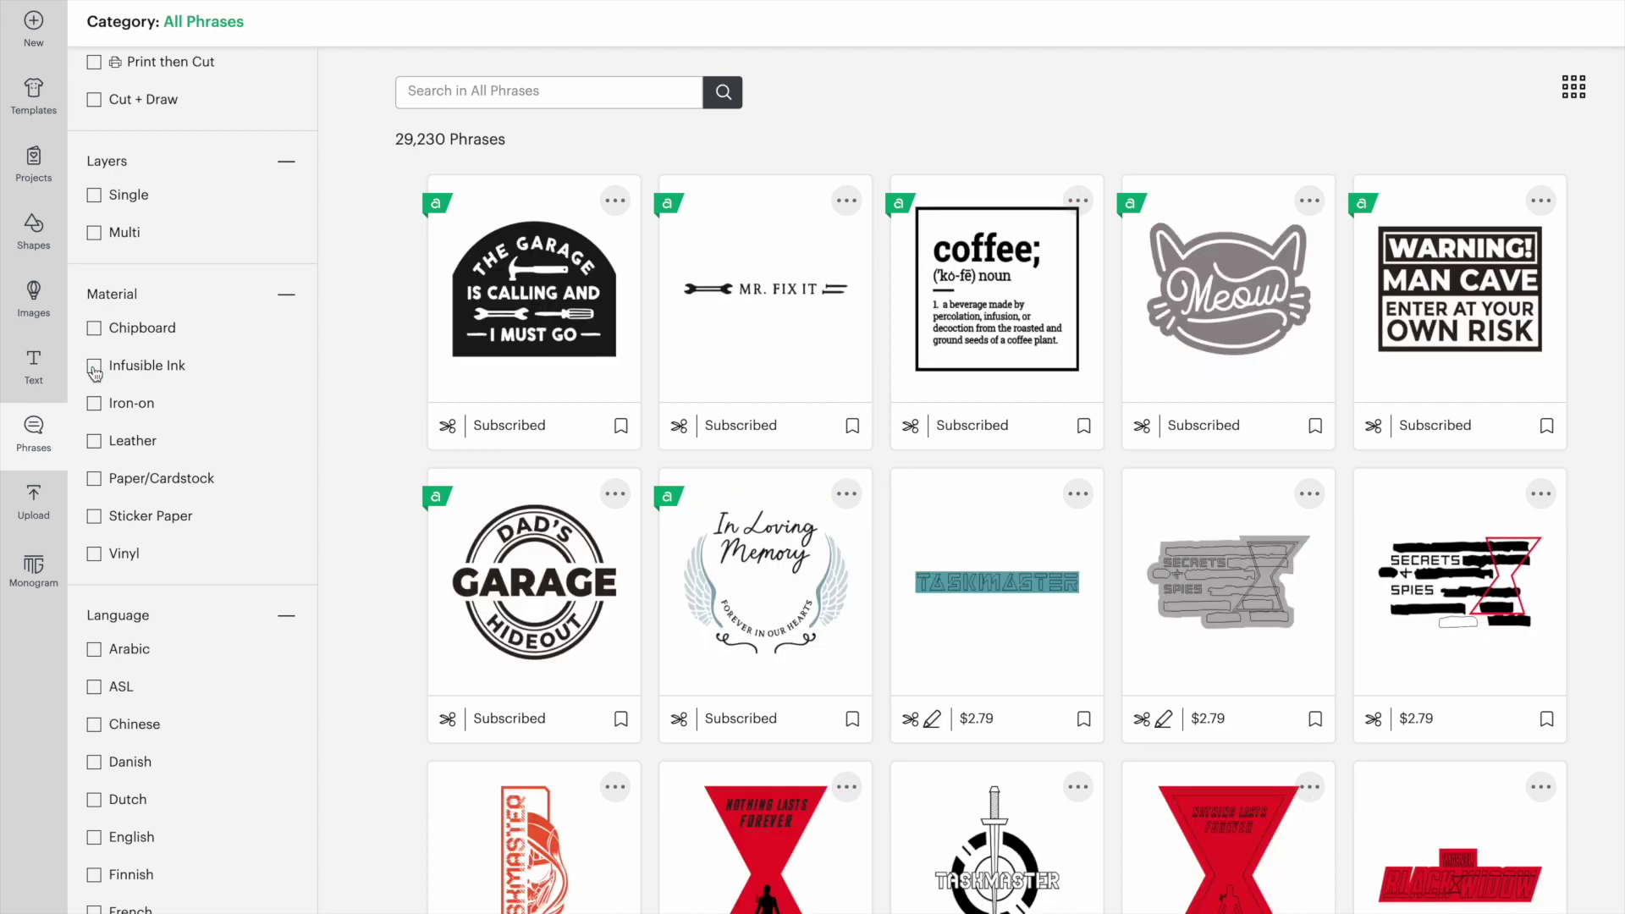
{"action": "left_click", "coordinate": [94, 481]}
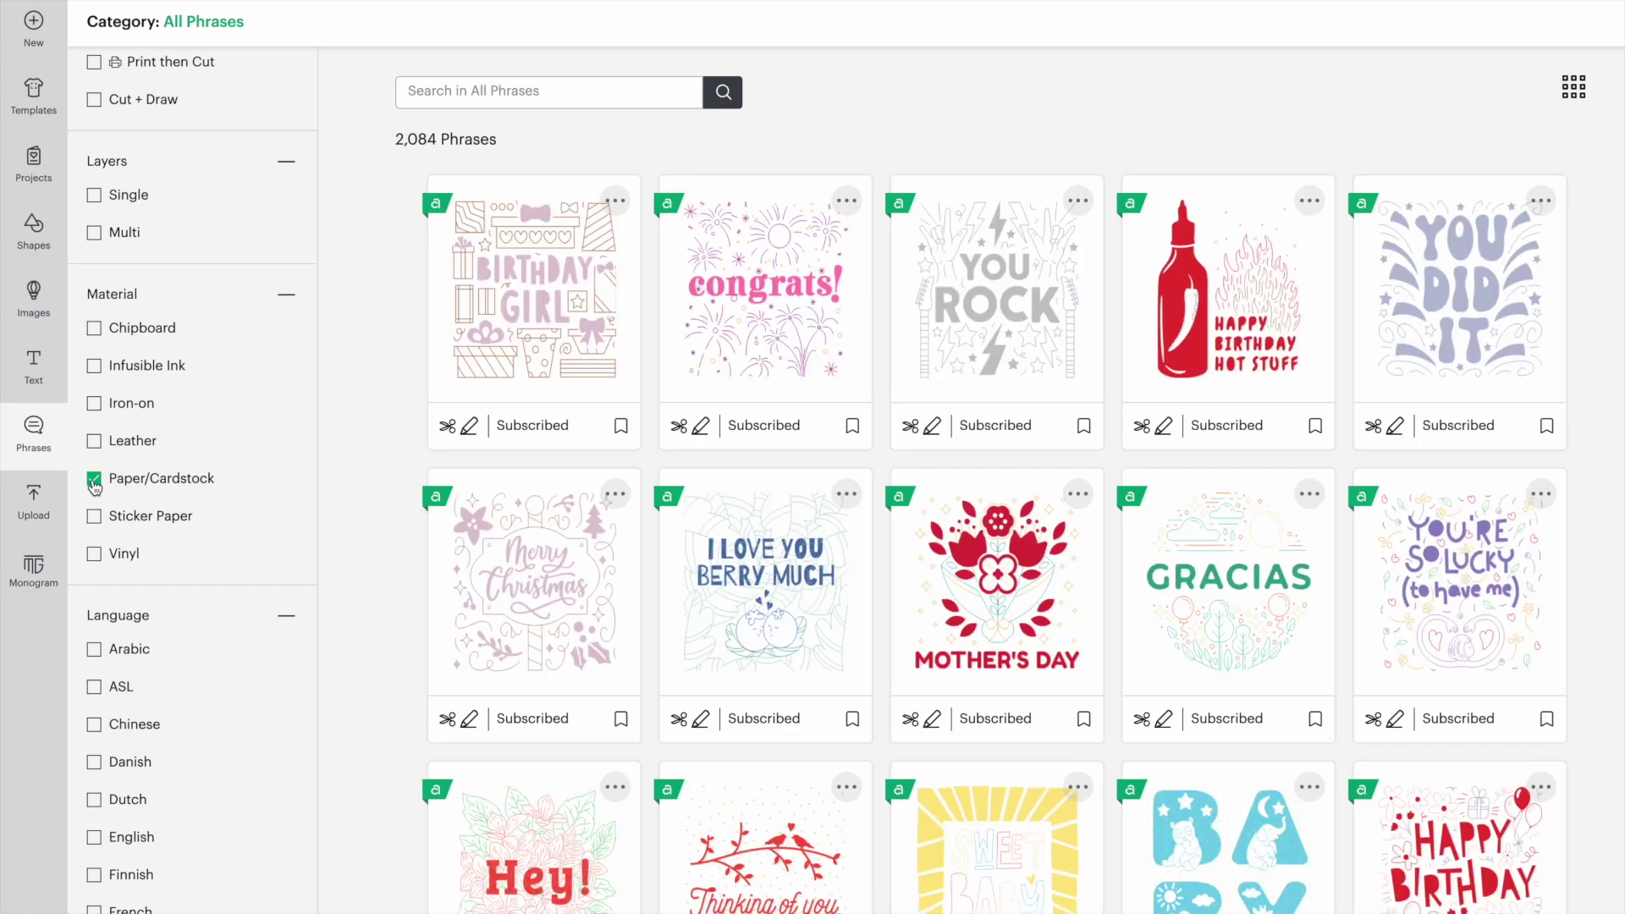
{"action": "left_click", "coordinate": [94, 480]}
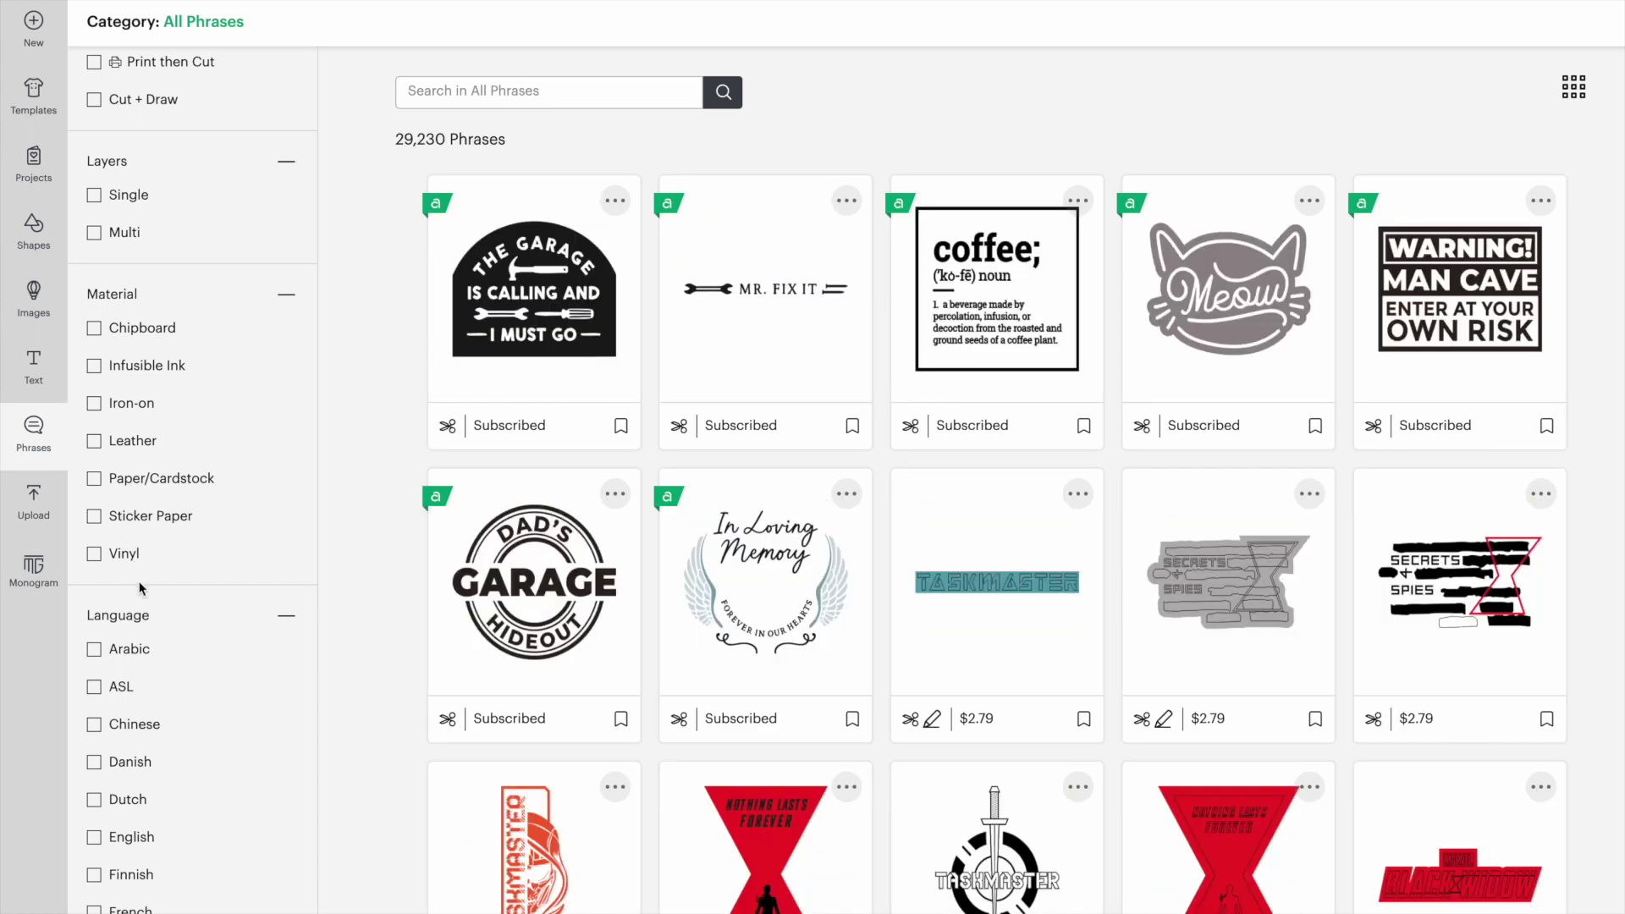
{"action": "scroll", "coordinate": [140, 585], "scroll_direction": "down", "scroll_amount": 3}
{"action": "scroll", "coordinate": [140, 586], "scroll_direction": "down", "scroll_amount": 2}
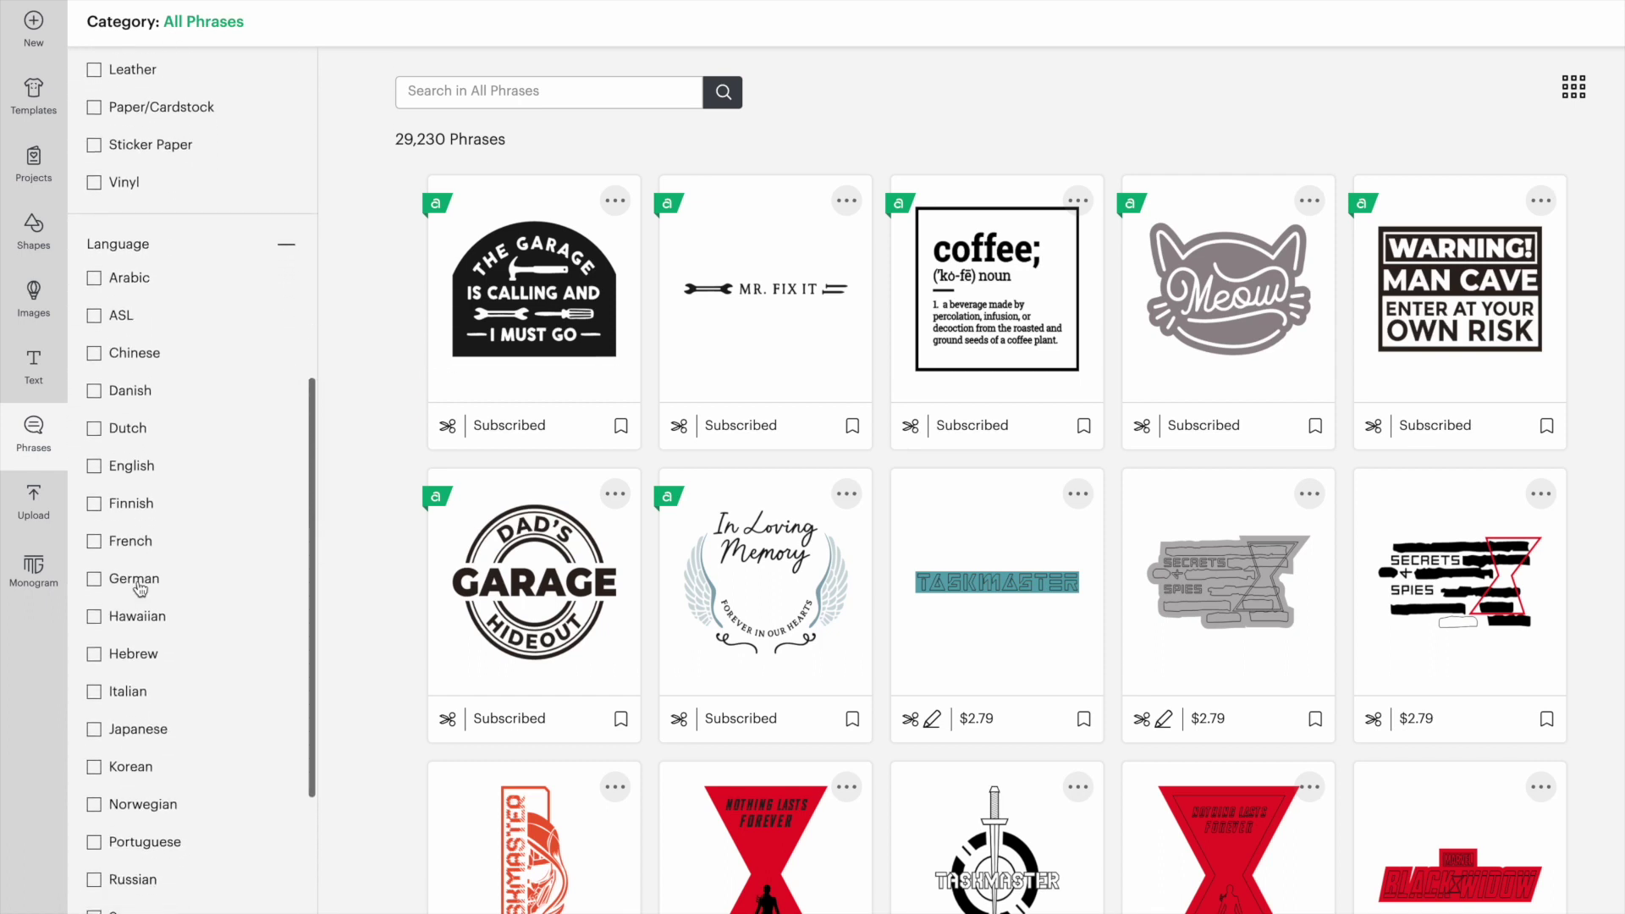
{"action": "scroll", "coordinate": [139, 586], "scroll_direction": "down", "scroll_amount": 1}
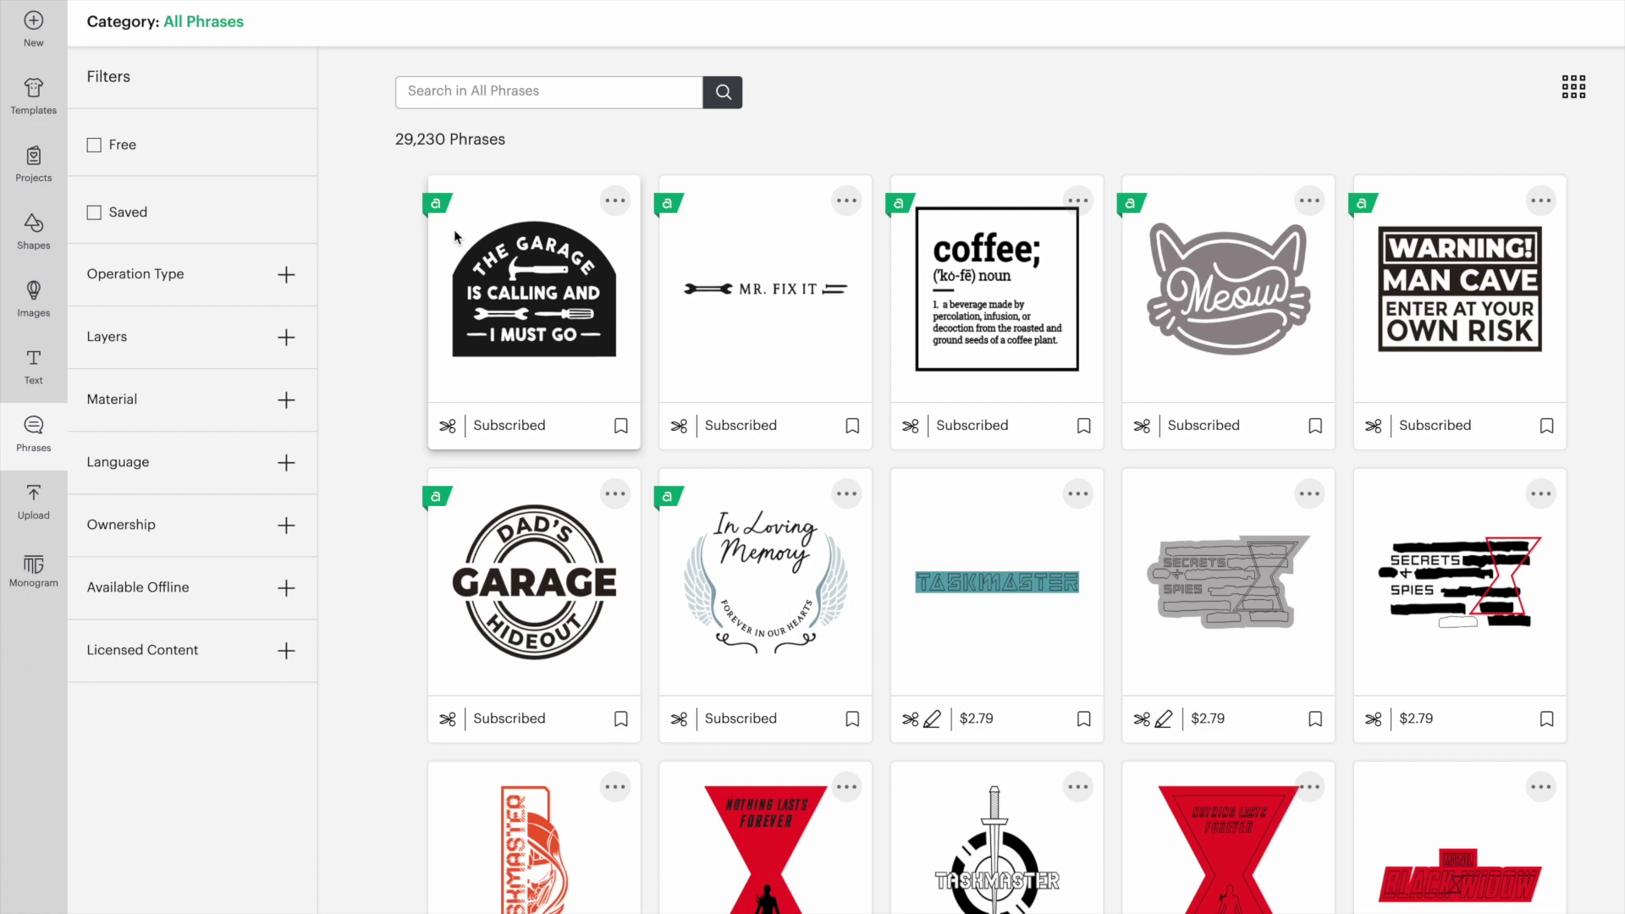
Search phrases for 'beach life' and add Life Is Better At The Beach to the canvas
{"action": "left_click", "coordinate": [463, 100]}
{"action": "type", "text": "beach life"}
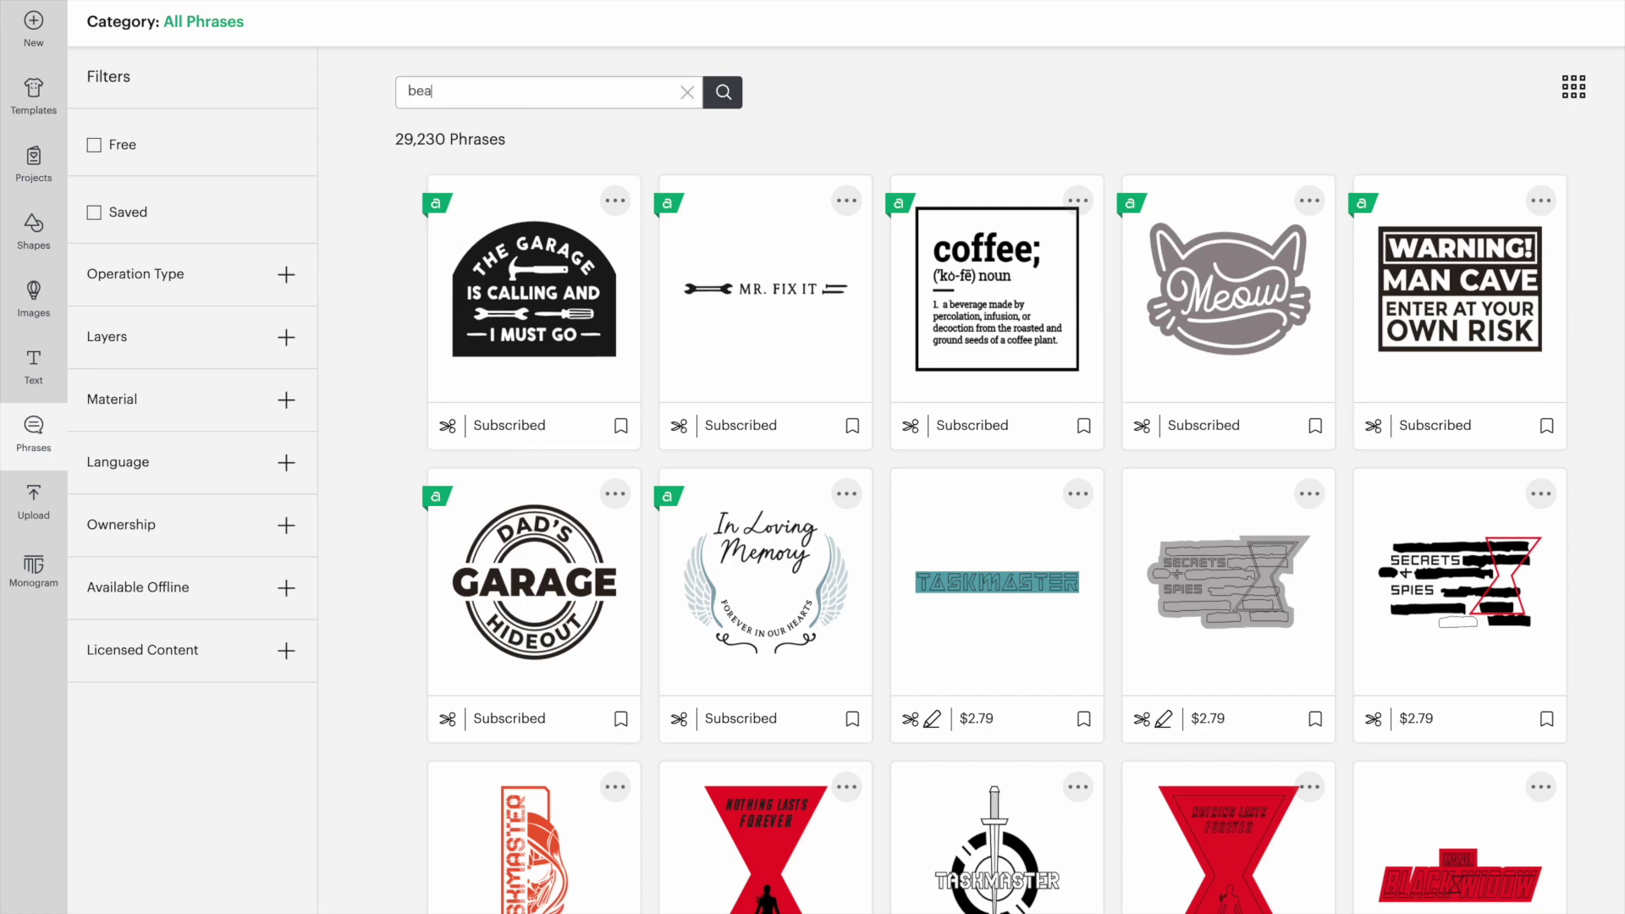
{"action": "key", "text": "Return"}
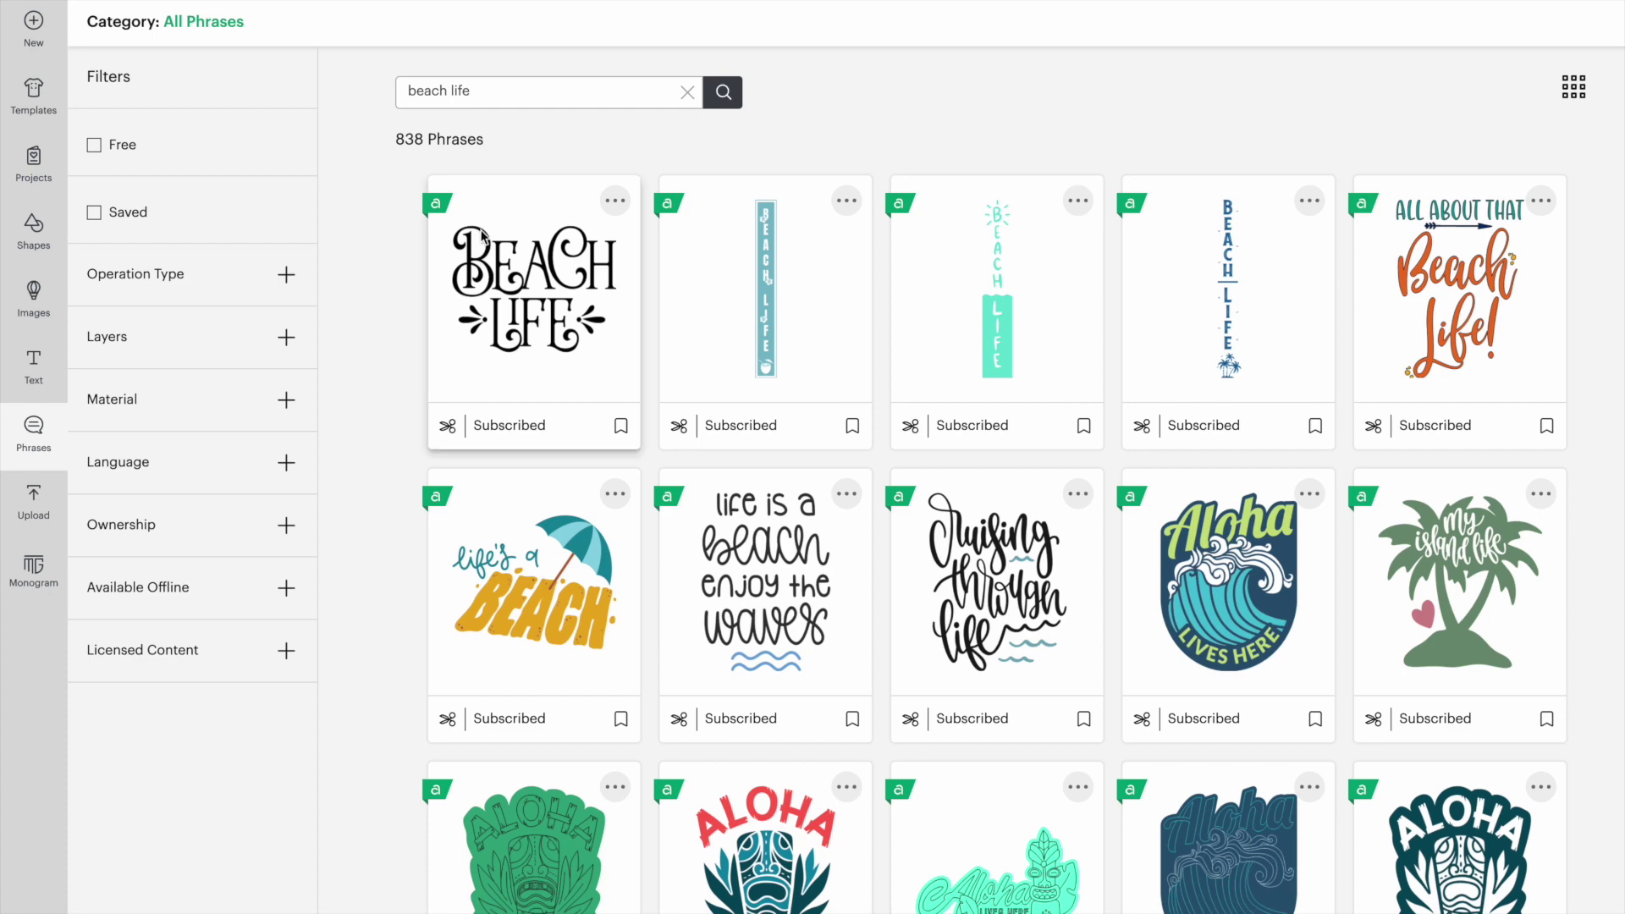
{"action": "scroll", "coordinate": [404, 360], "scroll_direction": "down", "scroll_amount": 1}
{"action": "scroll", "coordinate": [403, 360], "scroll_direction": "down", "scroll_amount": 2}
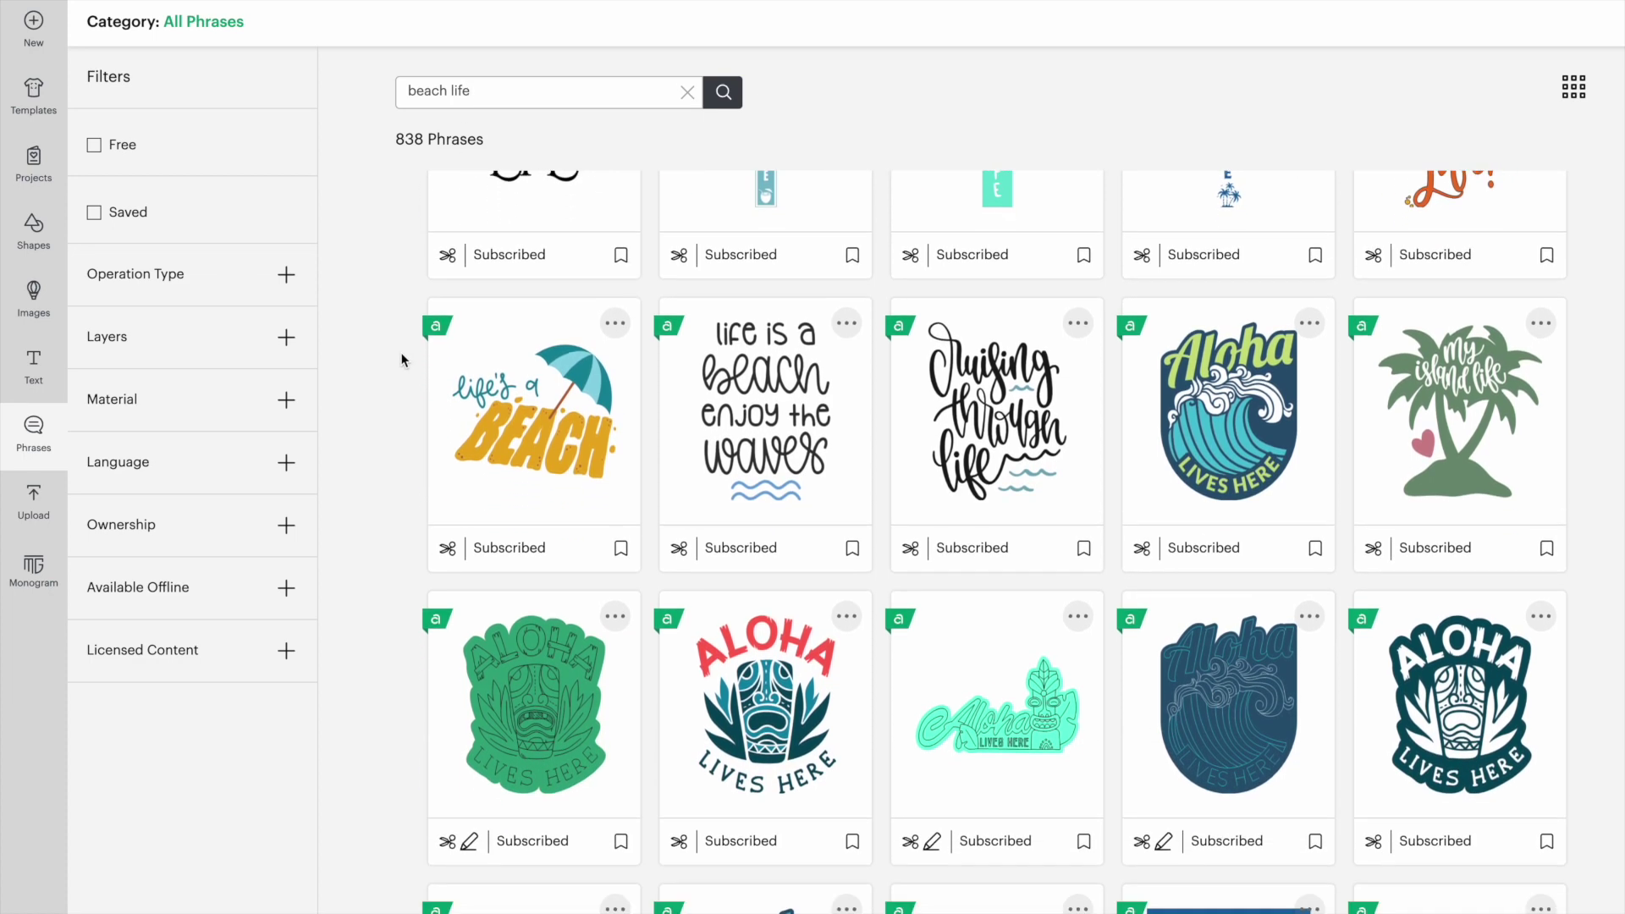
{"action": "scroll", "coordinate": [403, 360], "scroll_direction": "down", "scroll_amount": 8}
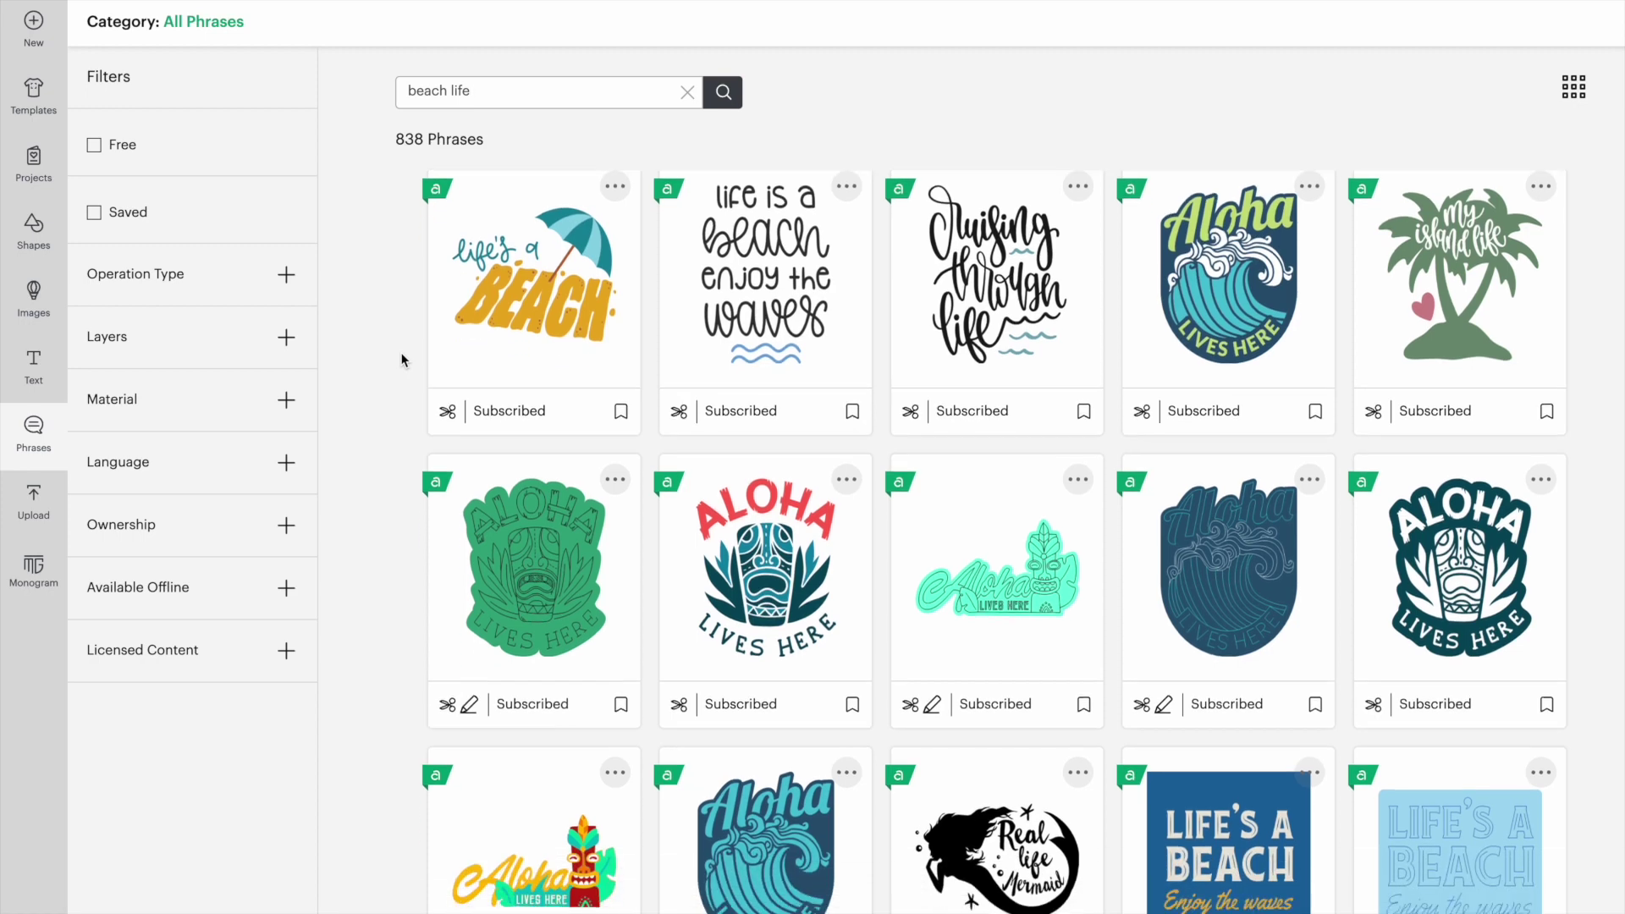
{"action": "scroll", "coordinate": [404, 359], "scroll_direction": "down", "scroll_amount": 3}
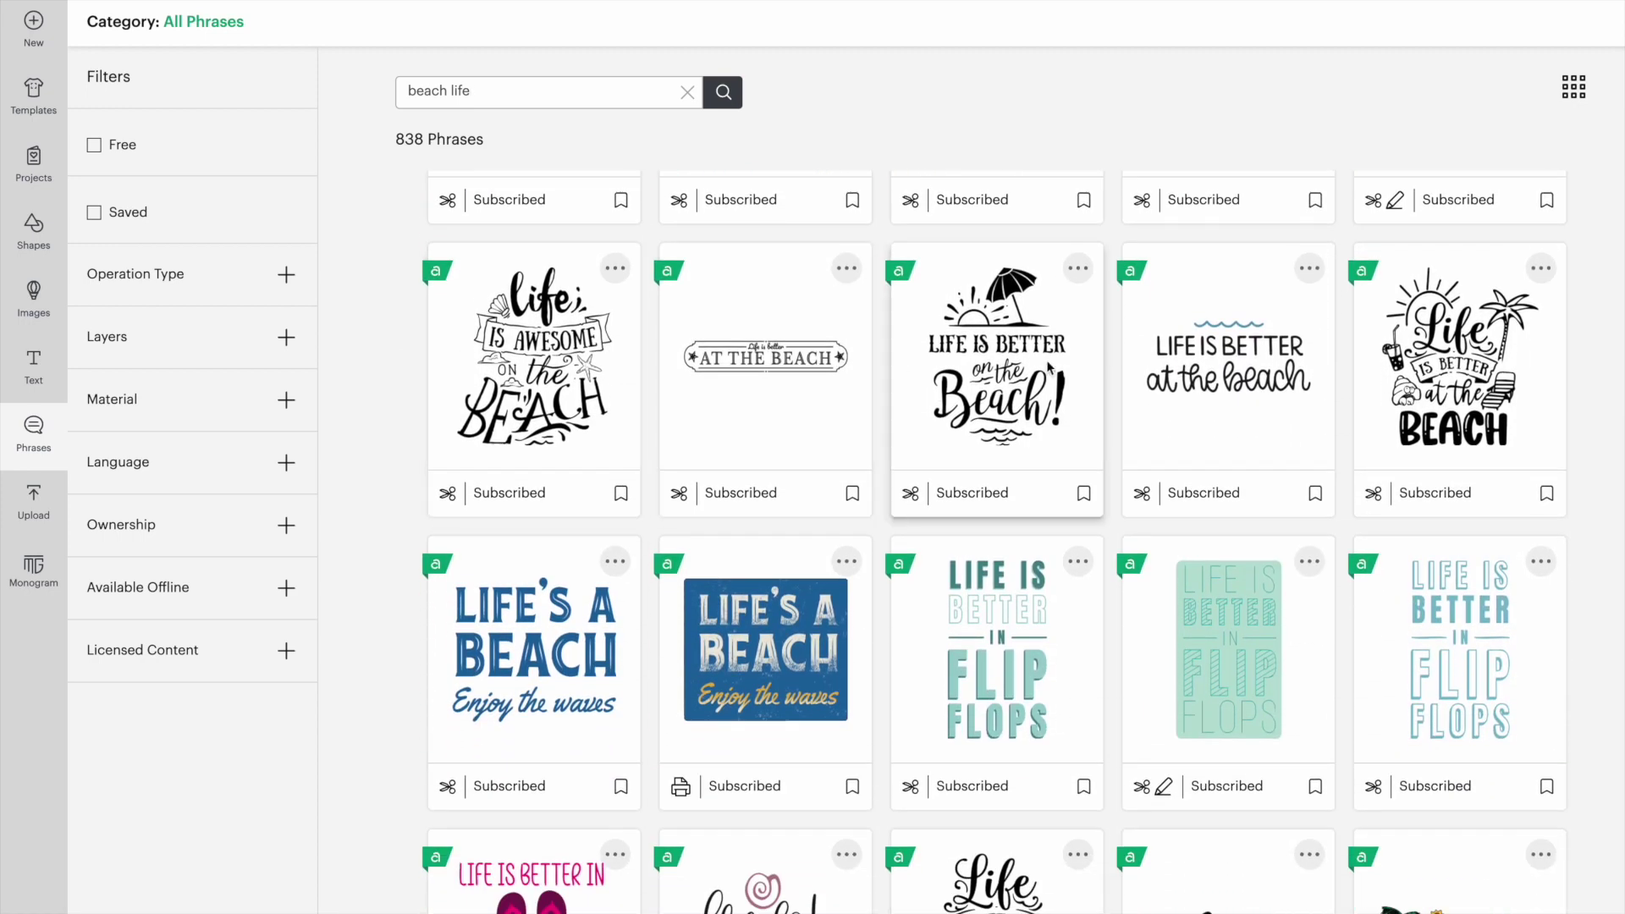
{"action": "left_click", "coordinate": [1447, 365]}
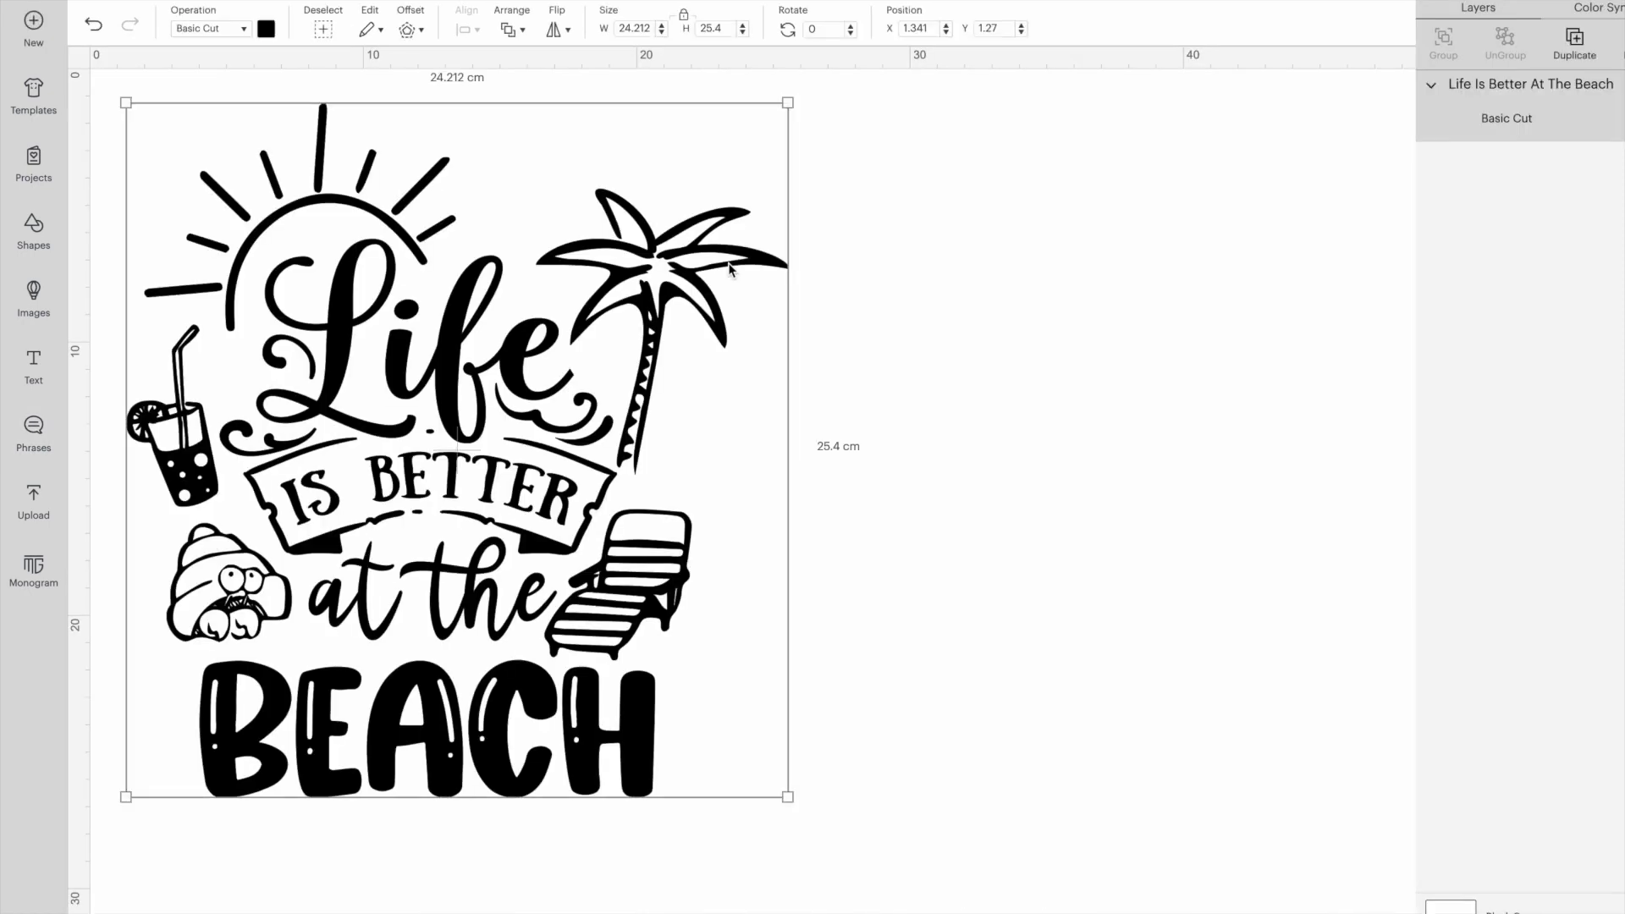
Shrink the beach design to about 11.2 × 11.7 cm and move it right
{"action": "left_click_drag", "start_coordinate": [787, 796], "coordinate": [431, 421]}
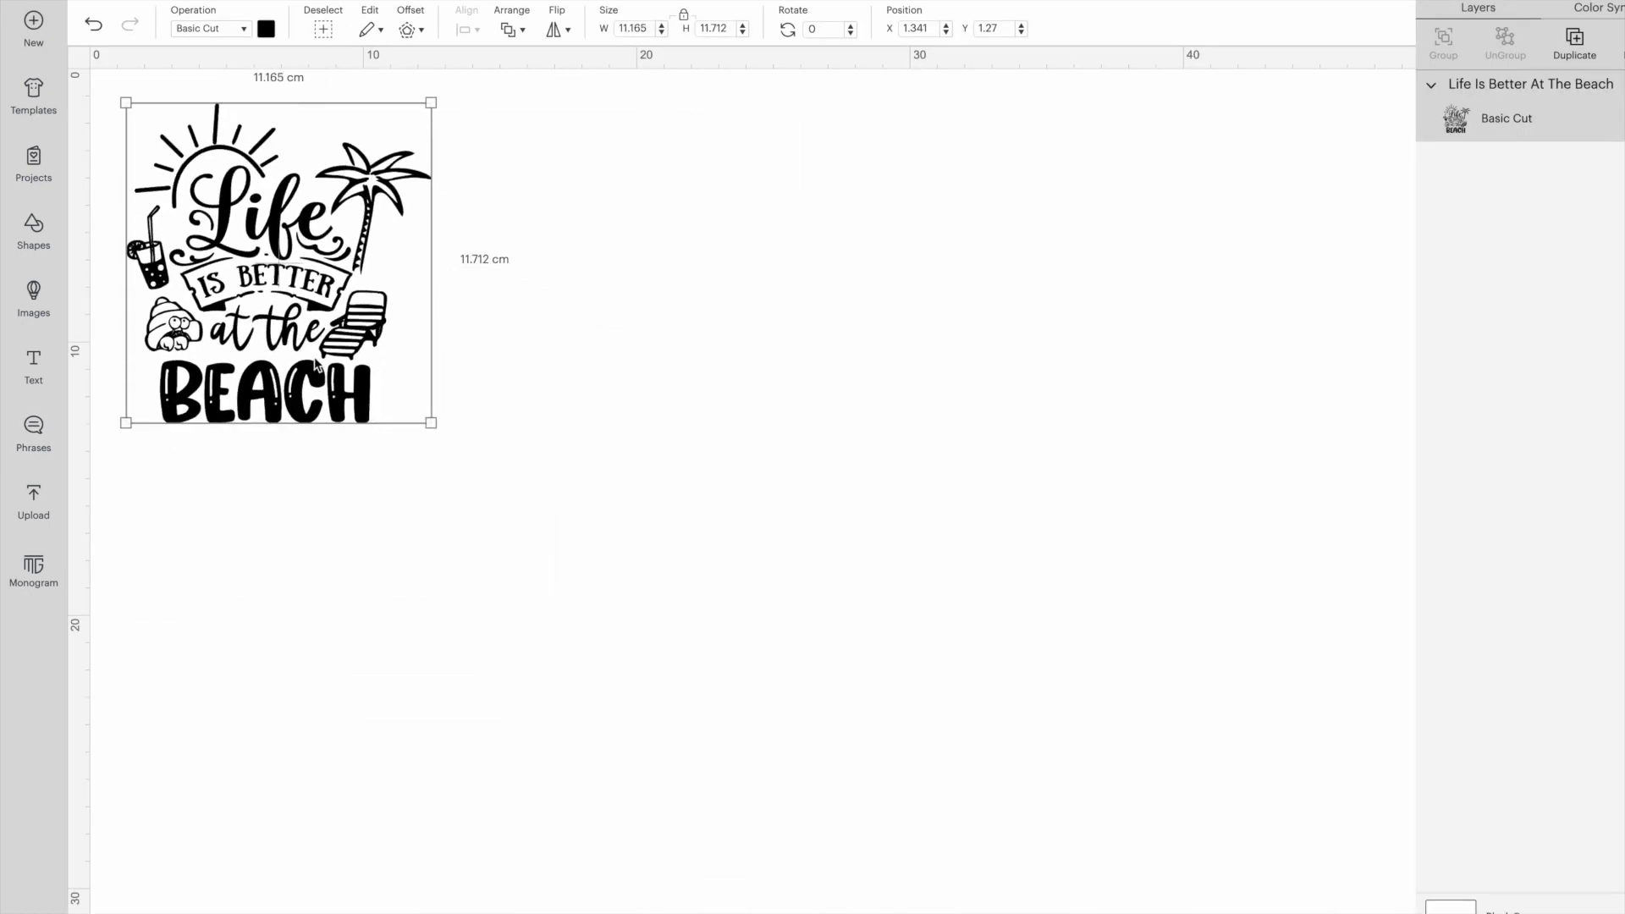
{"action": "left_click_drag", "start_coordinate": [330, 364], "coordinate": [1222, 366]}
{"action": "left_click", "coordinate": [601, 353]}
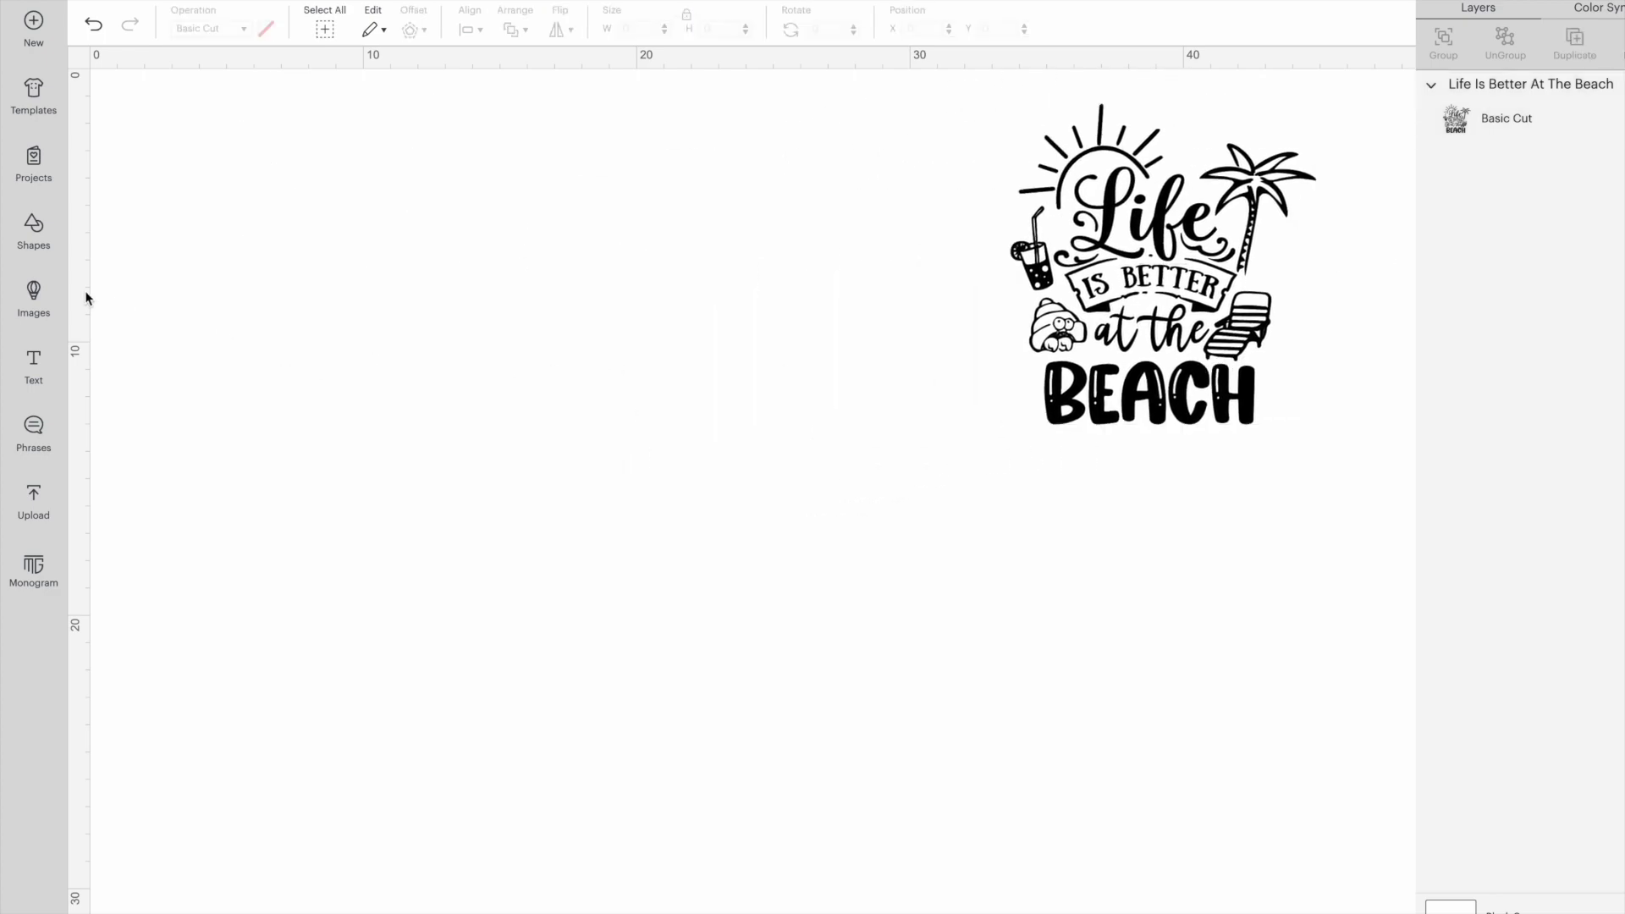
Search phrases for 'summer vibes' and add the Summer Vibes Only badge to the canvas
{"action": "left_click", "coordinate": [34, 429]}
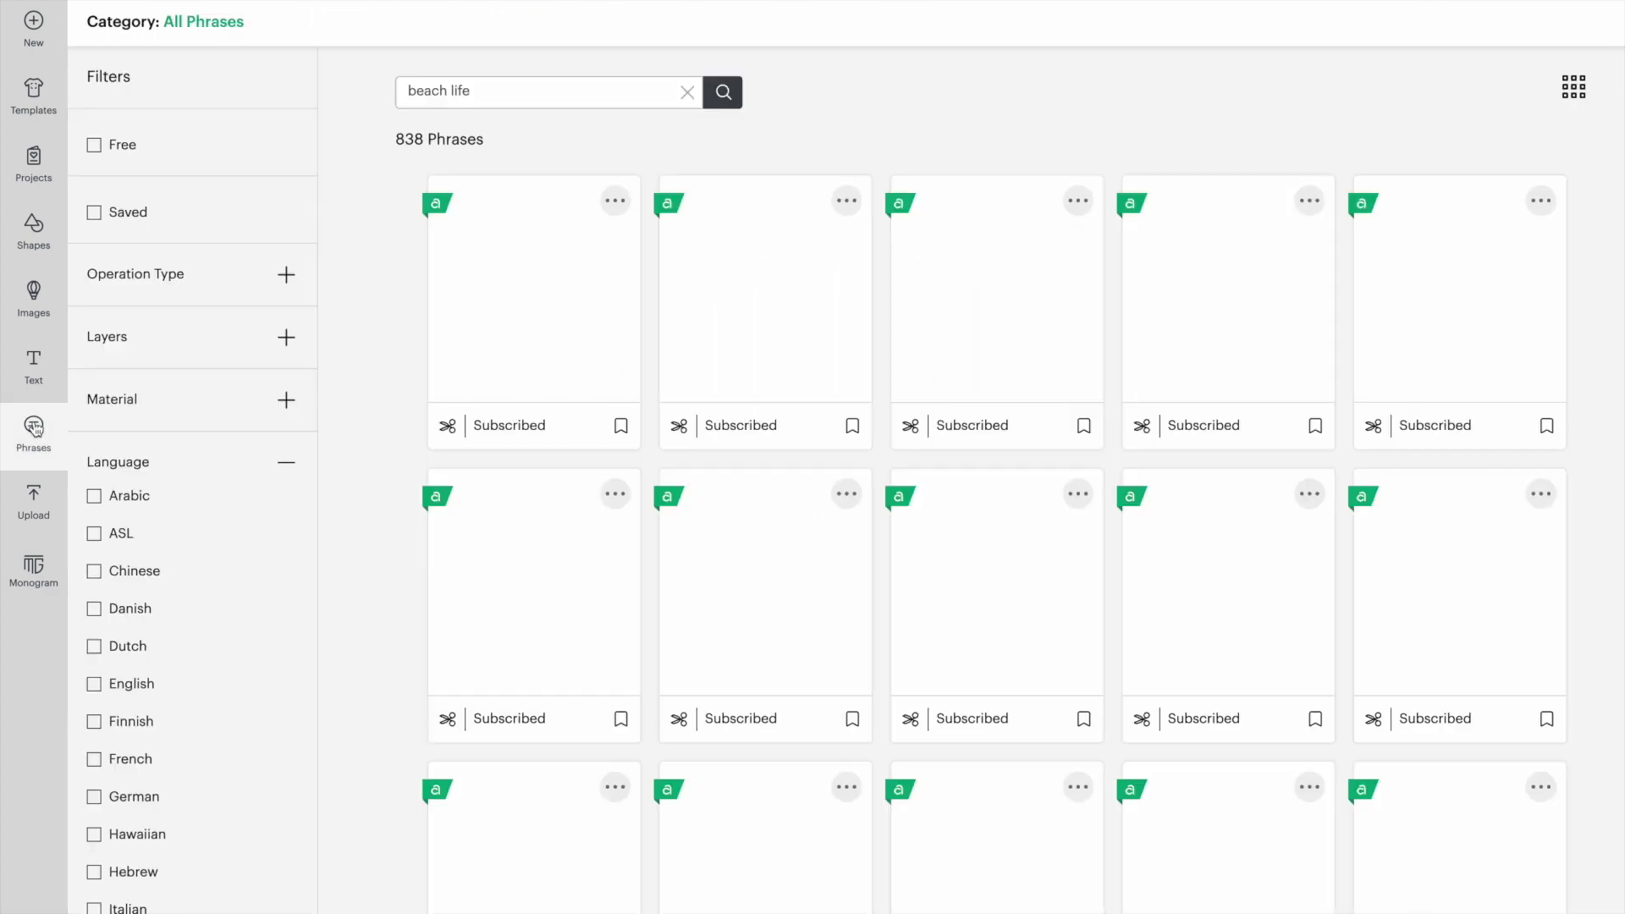
{"action": "left_click", "coordinate": [687, 93]}
{"action": "type", "text": "summer vib"}
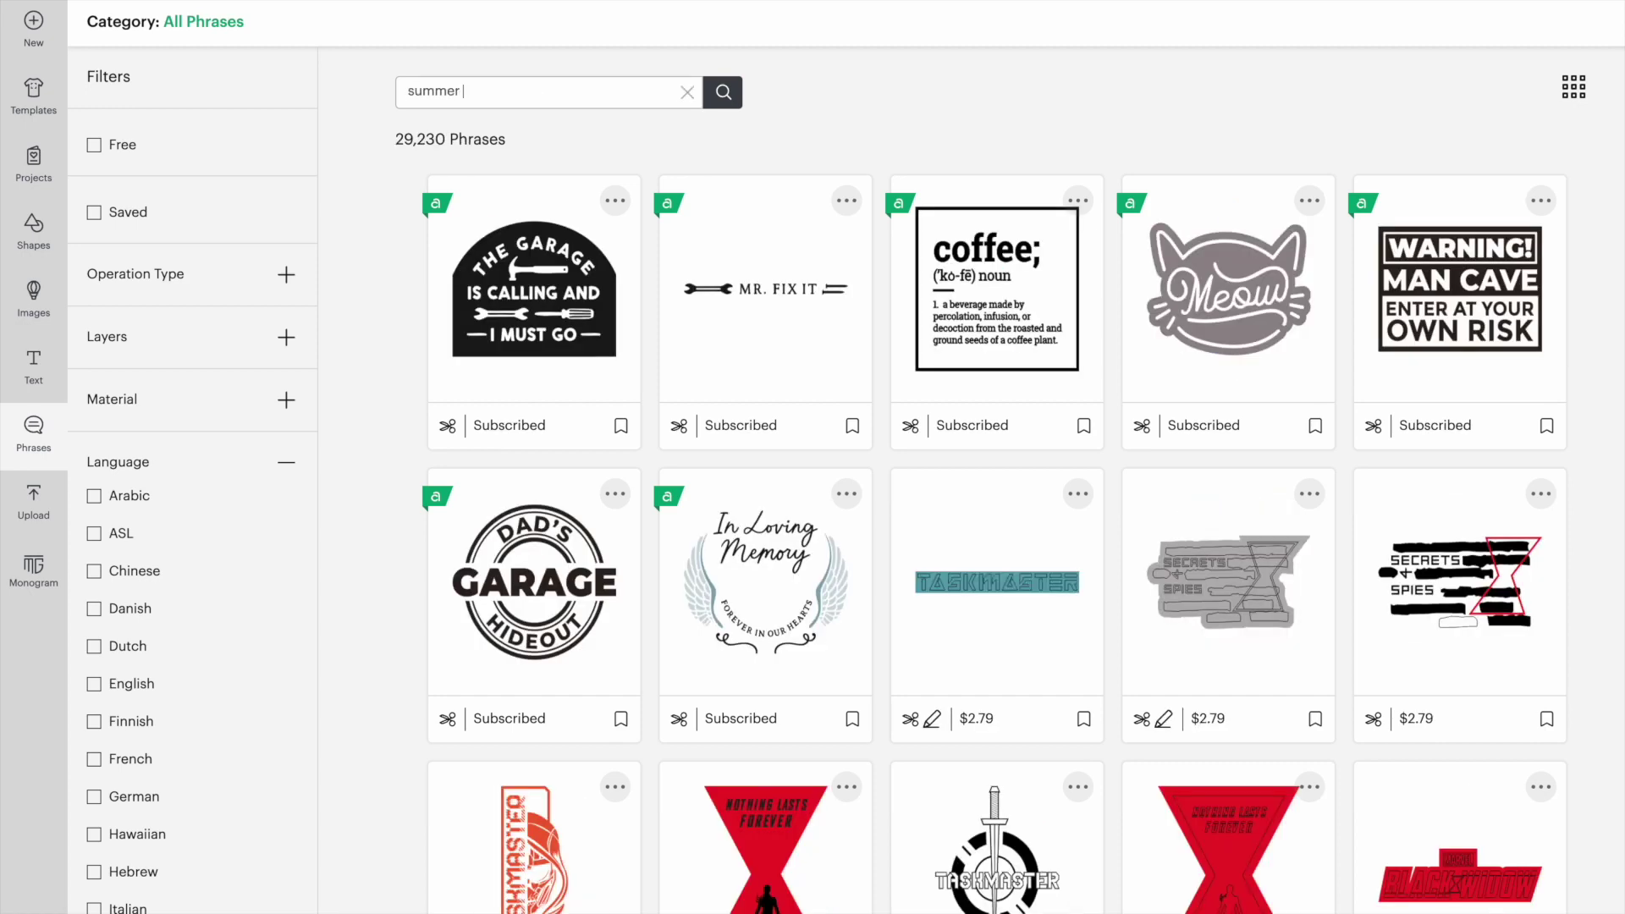
{"action": "type", "text": "es"}
{"action": "key", "text": "Return"}
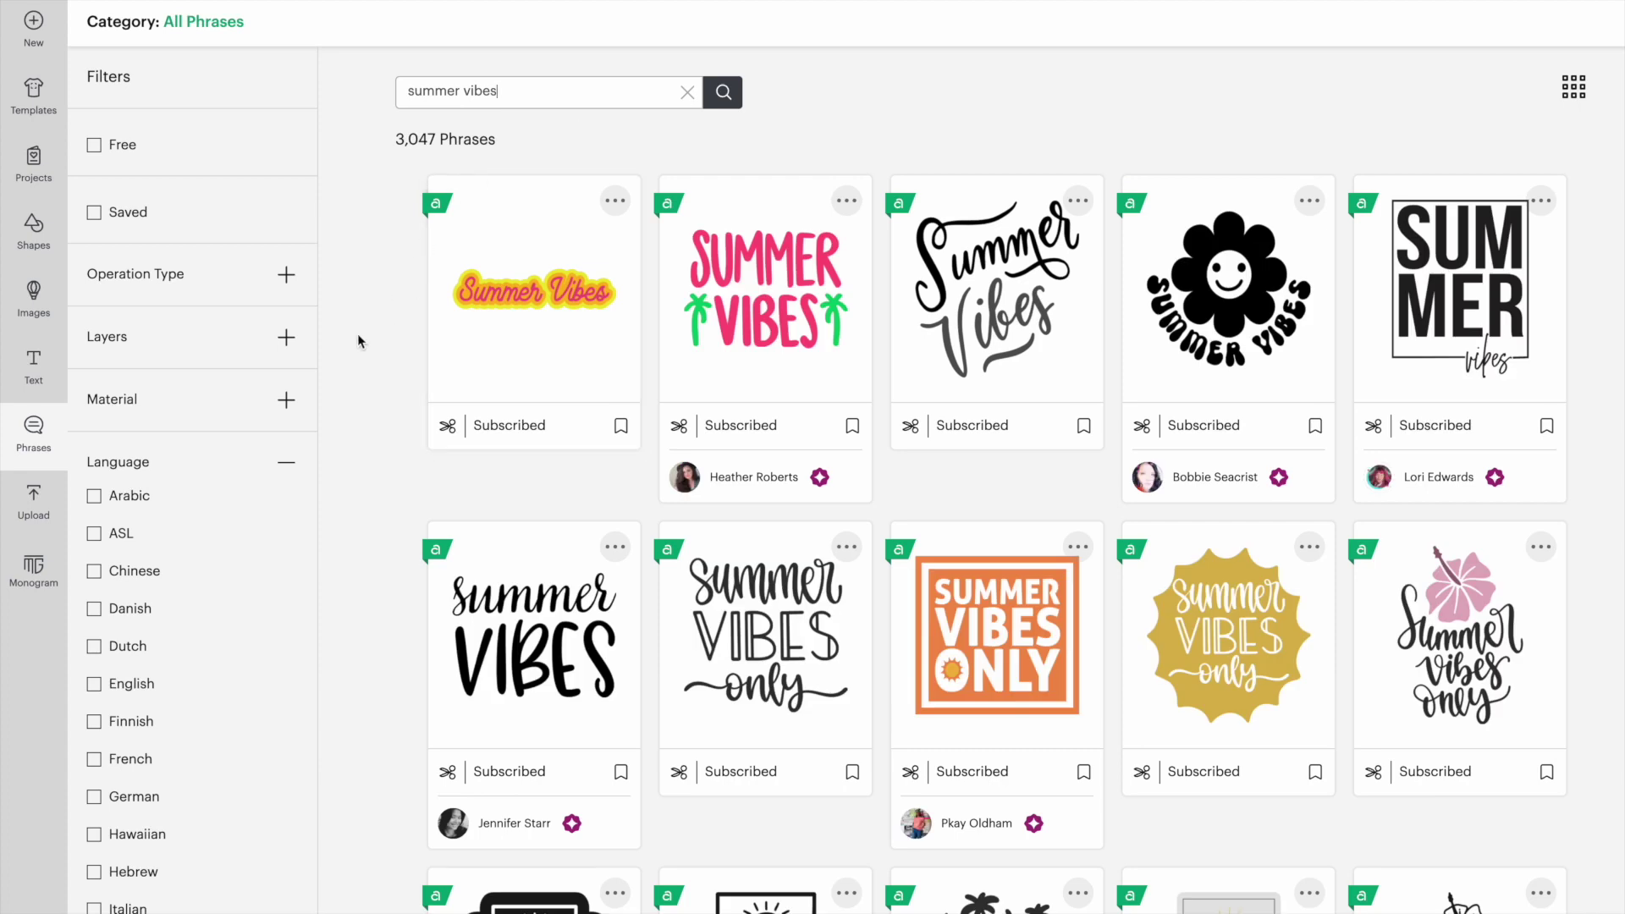
{"action": "scroll", "coordinate": [357, 340], "scroll_direction": "down", "scroll_amount": 2}
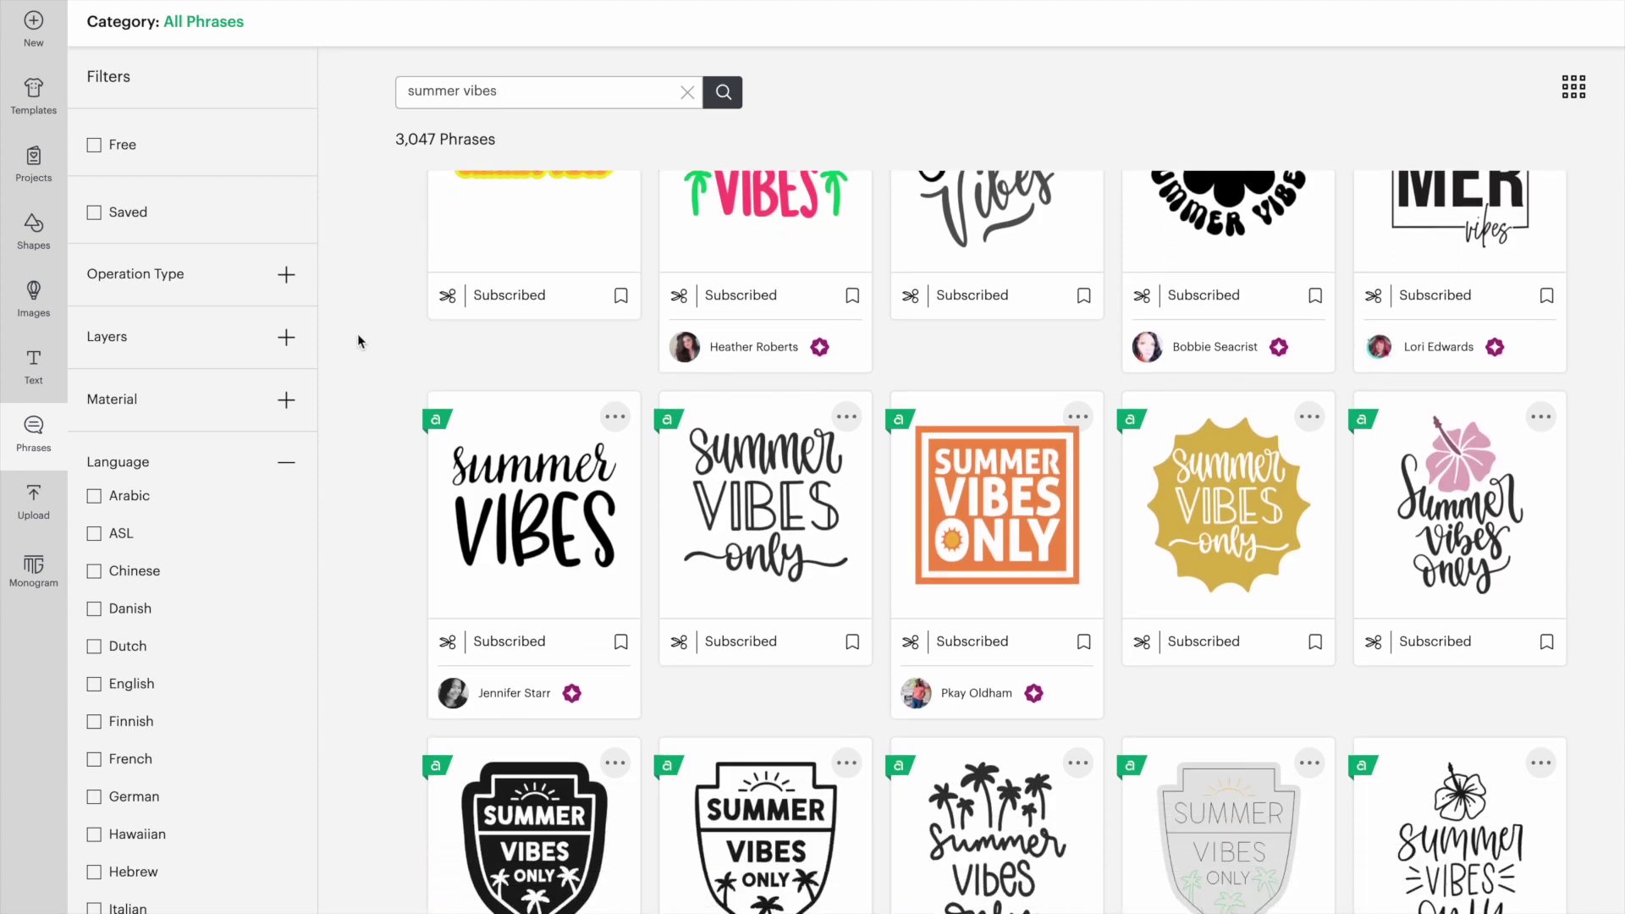
{"action": "scroll", "coordinate": [358, 340], "scroll_direction": "down", "scroll_amount": 2}
{"action": "scroll", "coordinate": [357, 340], "scroll_direction": "down", "scroll_amount": 1}
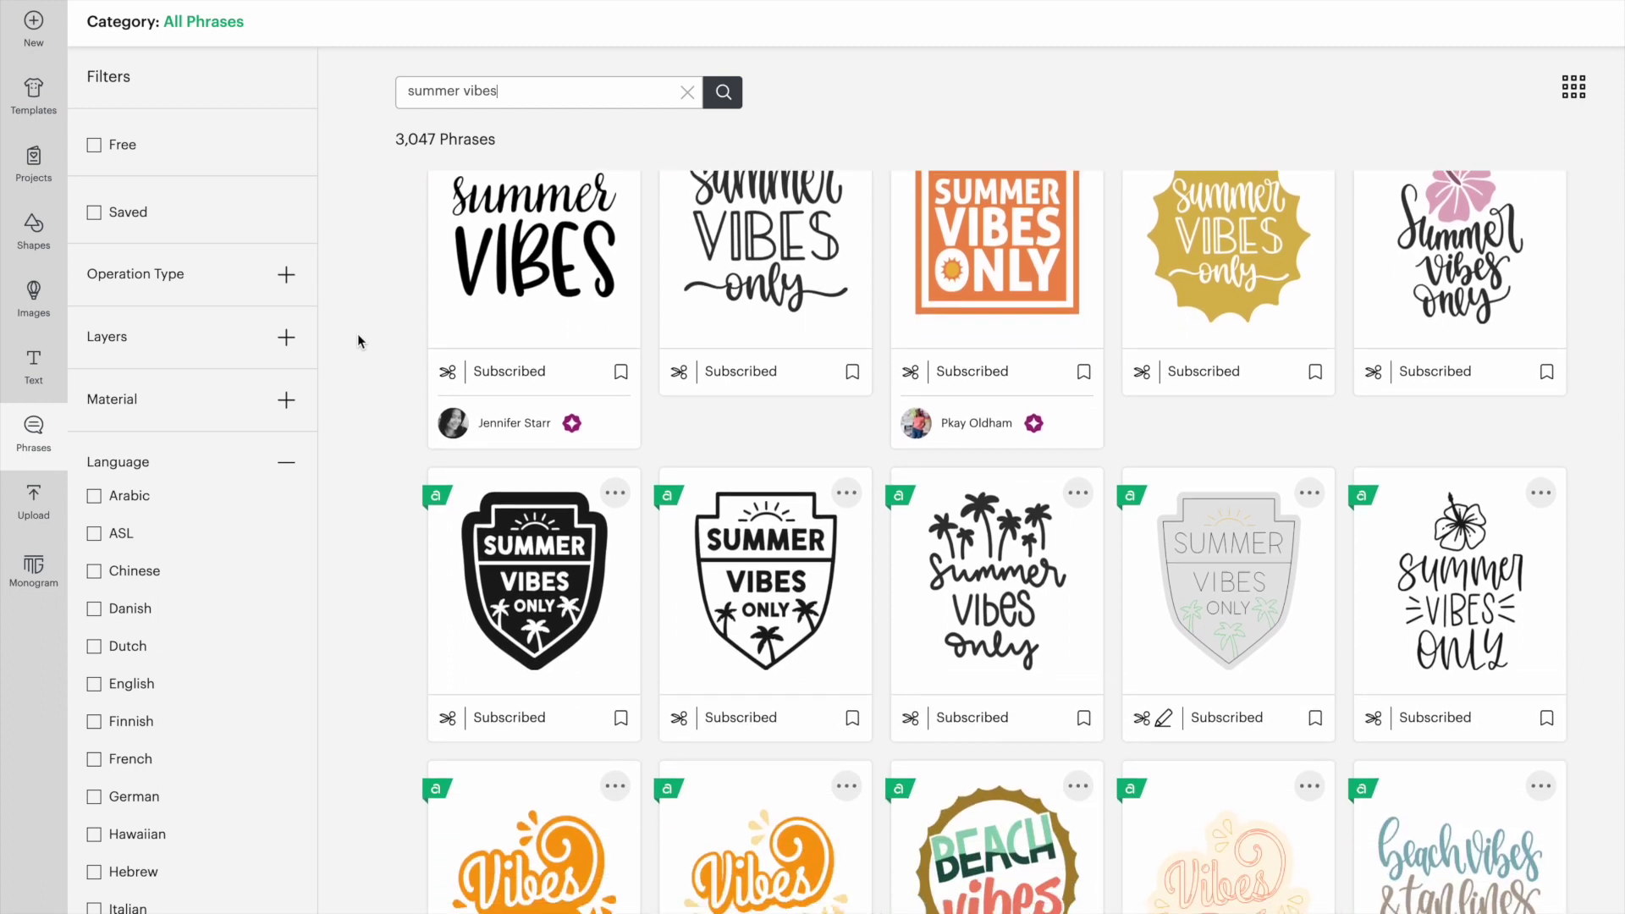
{"action": "scroll", "coordinate": [358, 340], "scroll_direction": "down", "scroll_amount": 1}
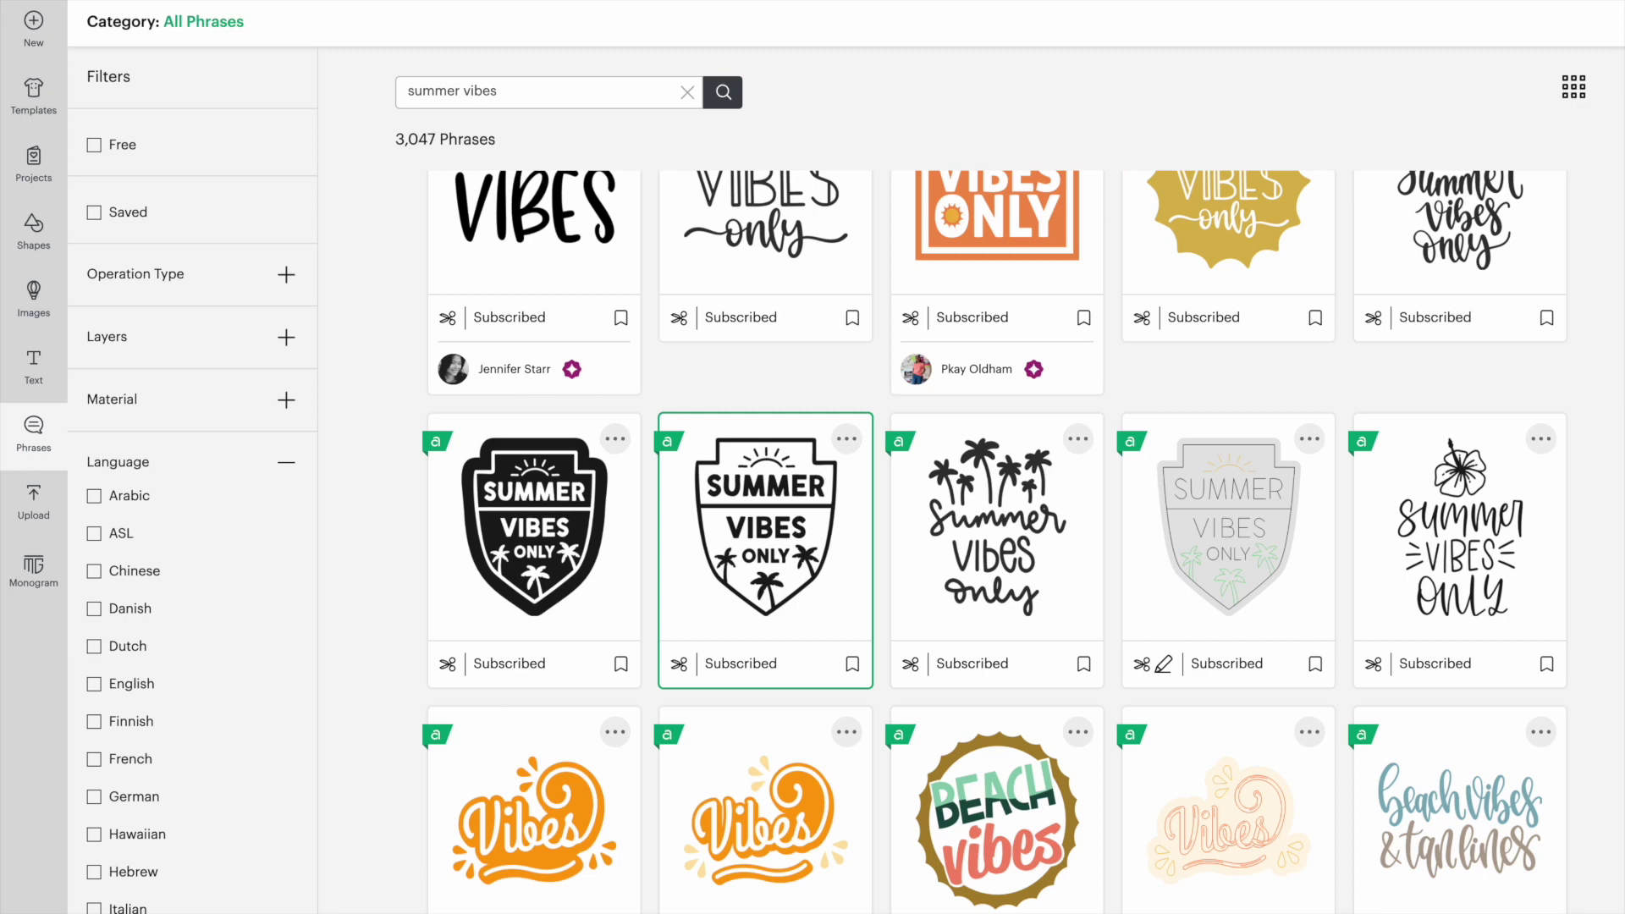
{"action": "left_click", "coordinate": [765, 524]}
Shrink the badge to about 7.8 cm wide and place it beside the beach design
{"action": "left_click_drag", "start_coordinate": [754, 500], "coordinate": [708, 398]}
{"action": "left_click_drag", "start_coordinate": [602, 277], "coordinate": [748, 294]}
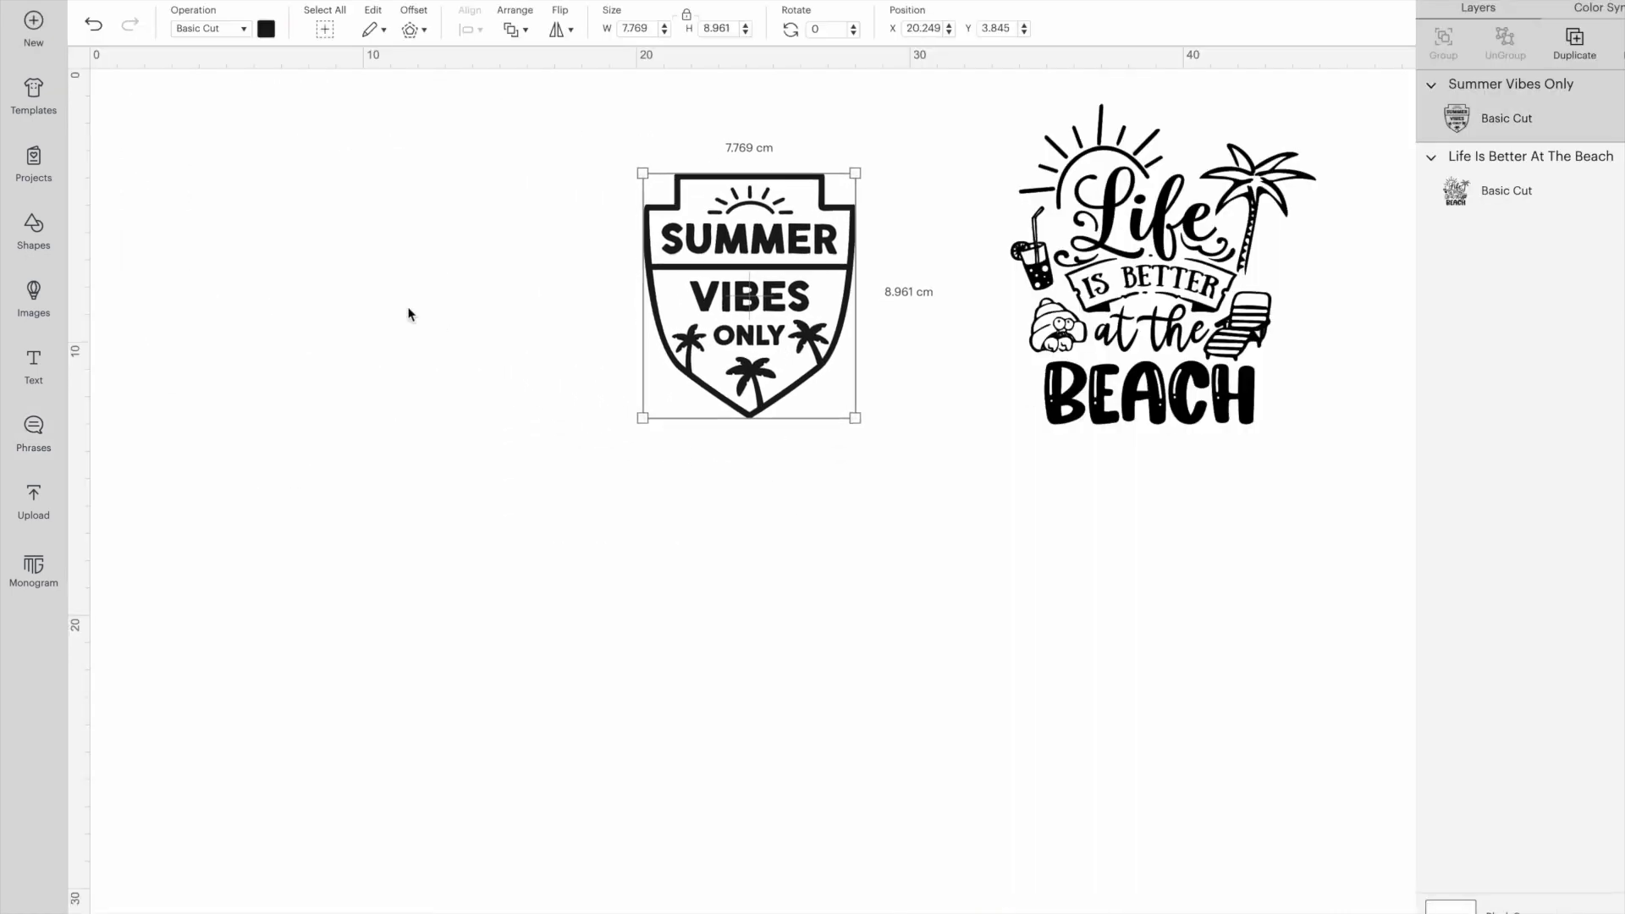
{"action": "left_click", "coordinate": [394, 306]}
{"action": "left_click", "coordinate": [34, 432]}
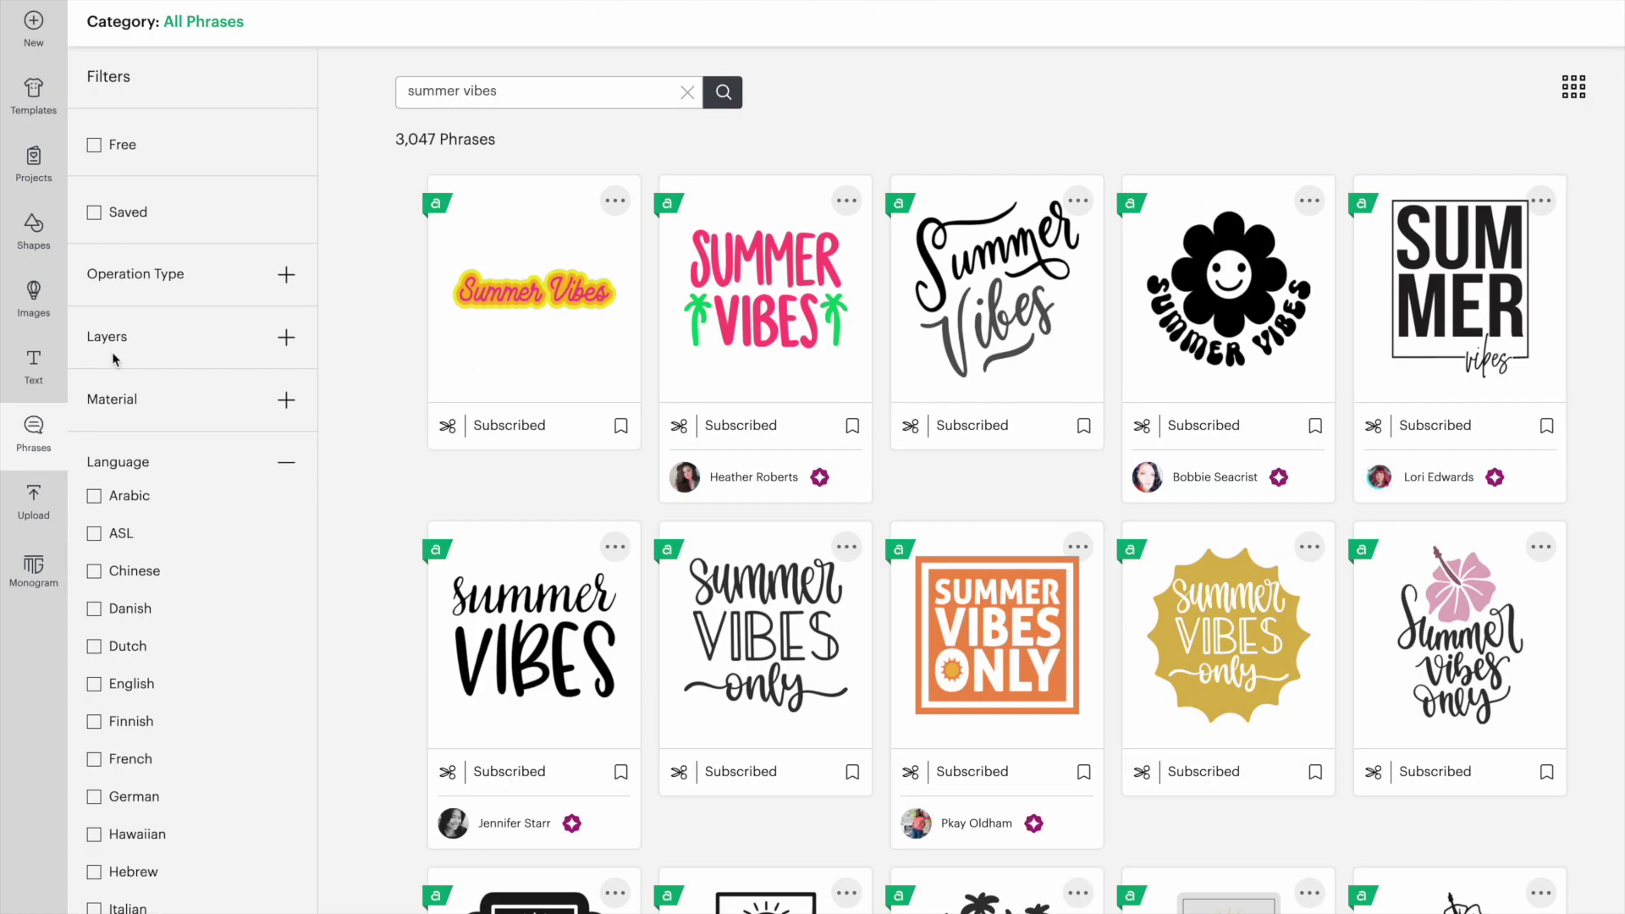
Search phrases for 'the beach is calling' and add that design to the canvas
{"action": "left_click", "coordinate": [687, 92]}
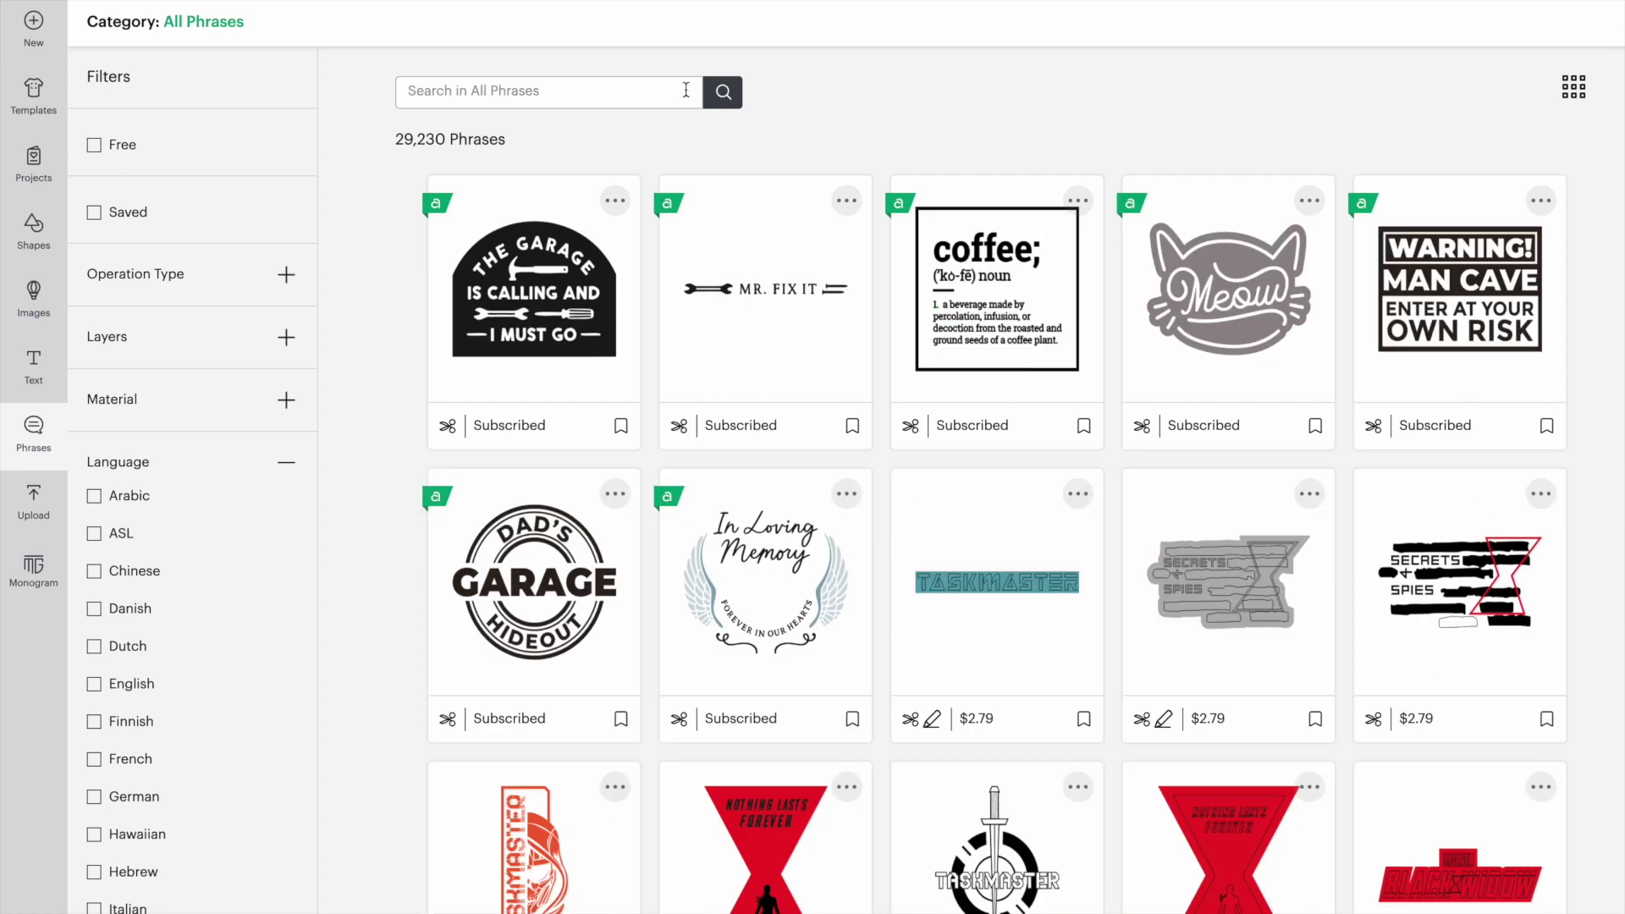
{"action": "left_click", "coordinate": [571, 93]}
{"action": "type", "text": "the beach is calling"}
{"action": "key", "text": "Return"}
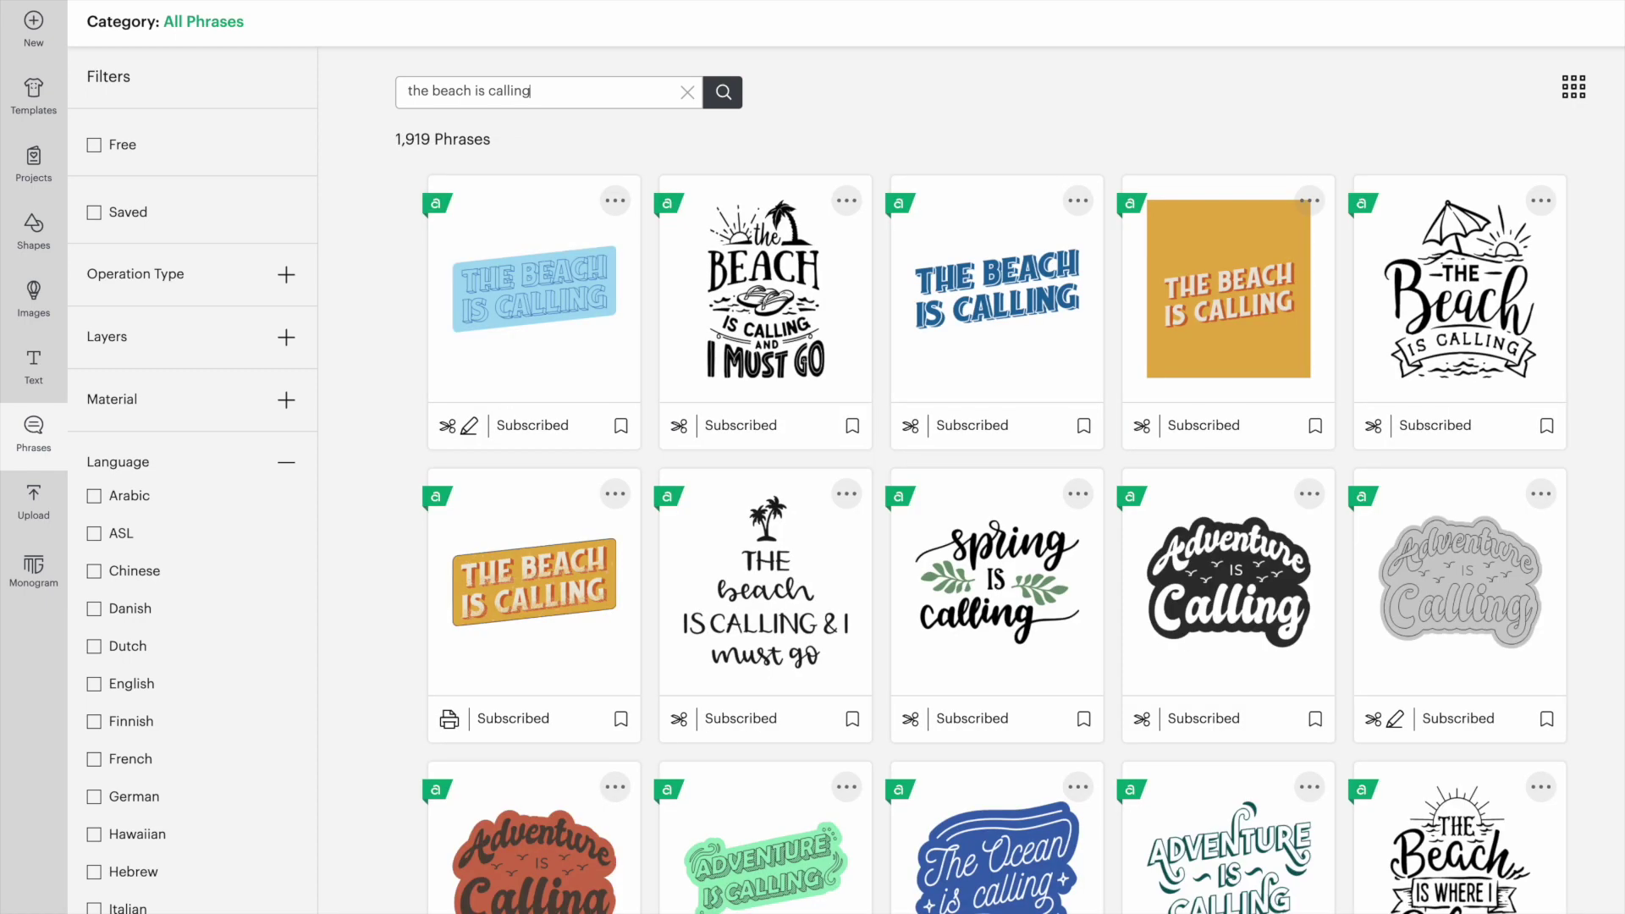
{"action": "scroll", "coordinate": [356, 424], "scroll_direction": "down", "scroll_amount": 9}
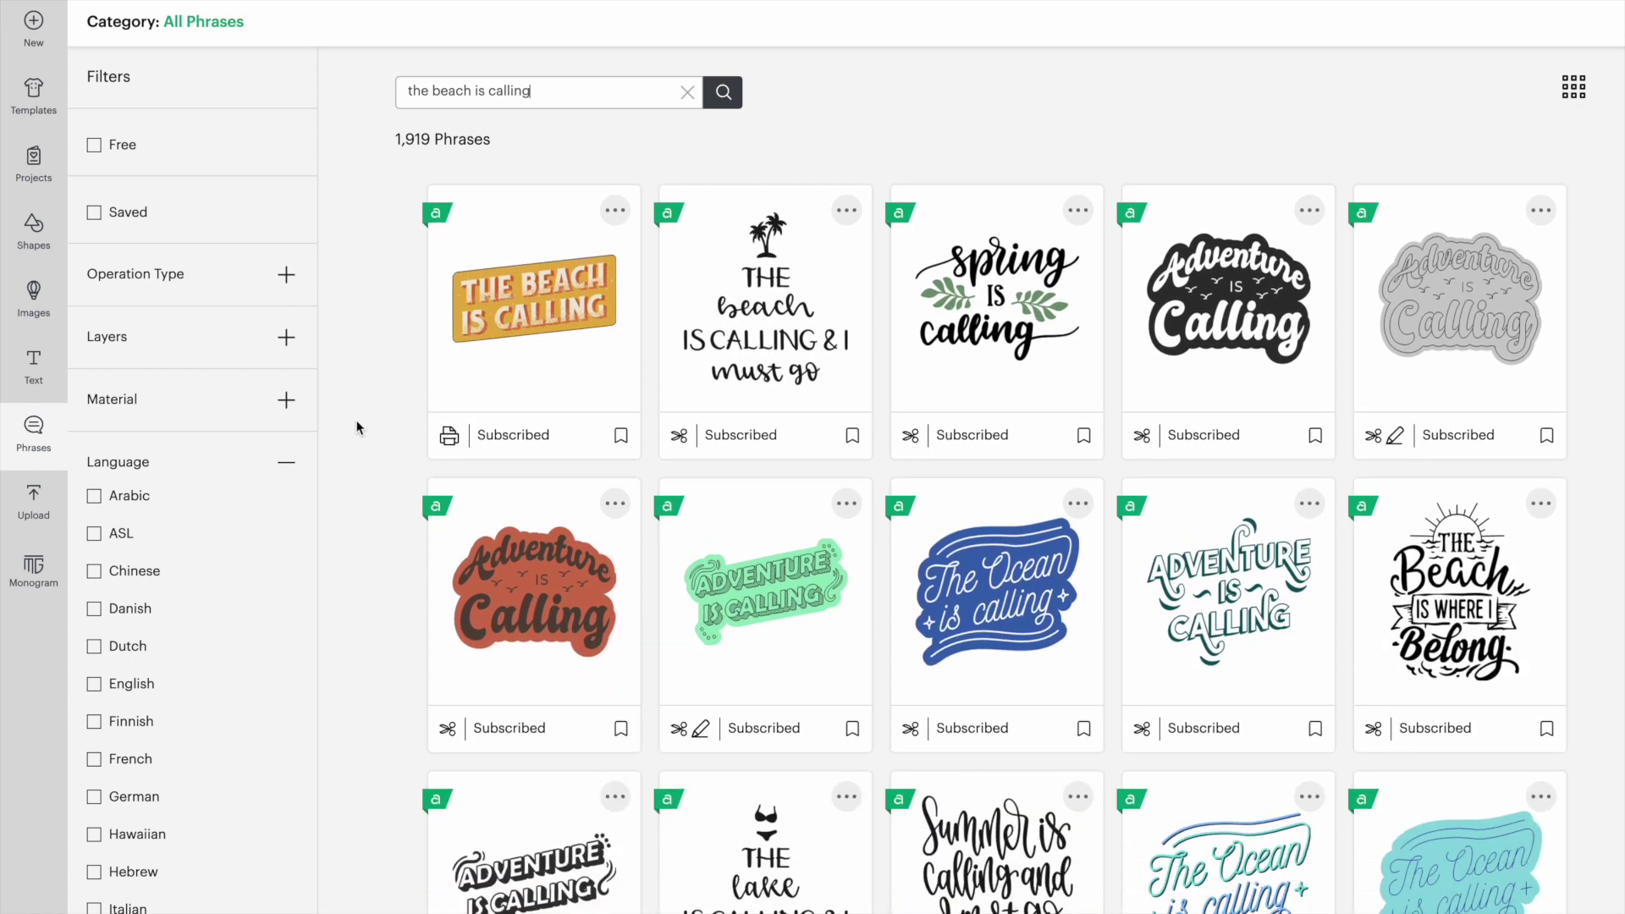
{"action": "scroll", "coordinate": [356, 427], "scroll_direction": "up", "scroll_amount": 8}
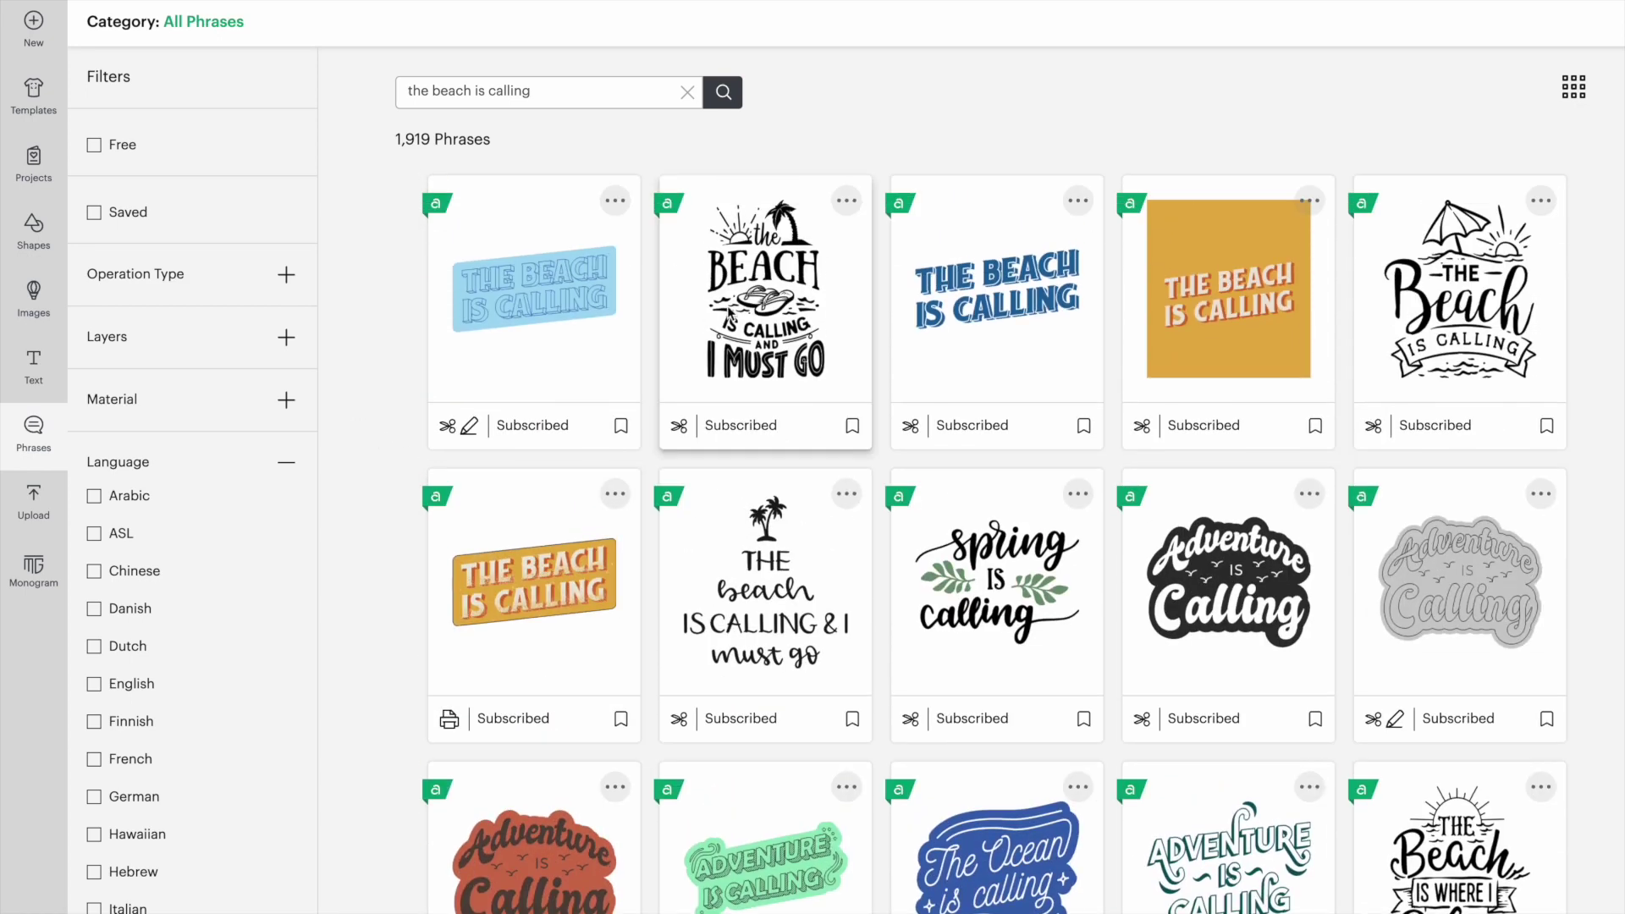
{"action": "left_click", "coordinate": [784, 264]}
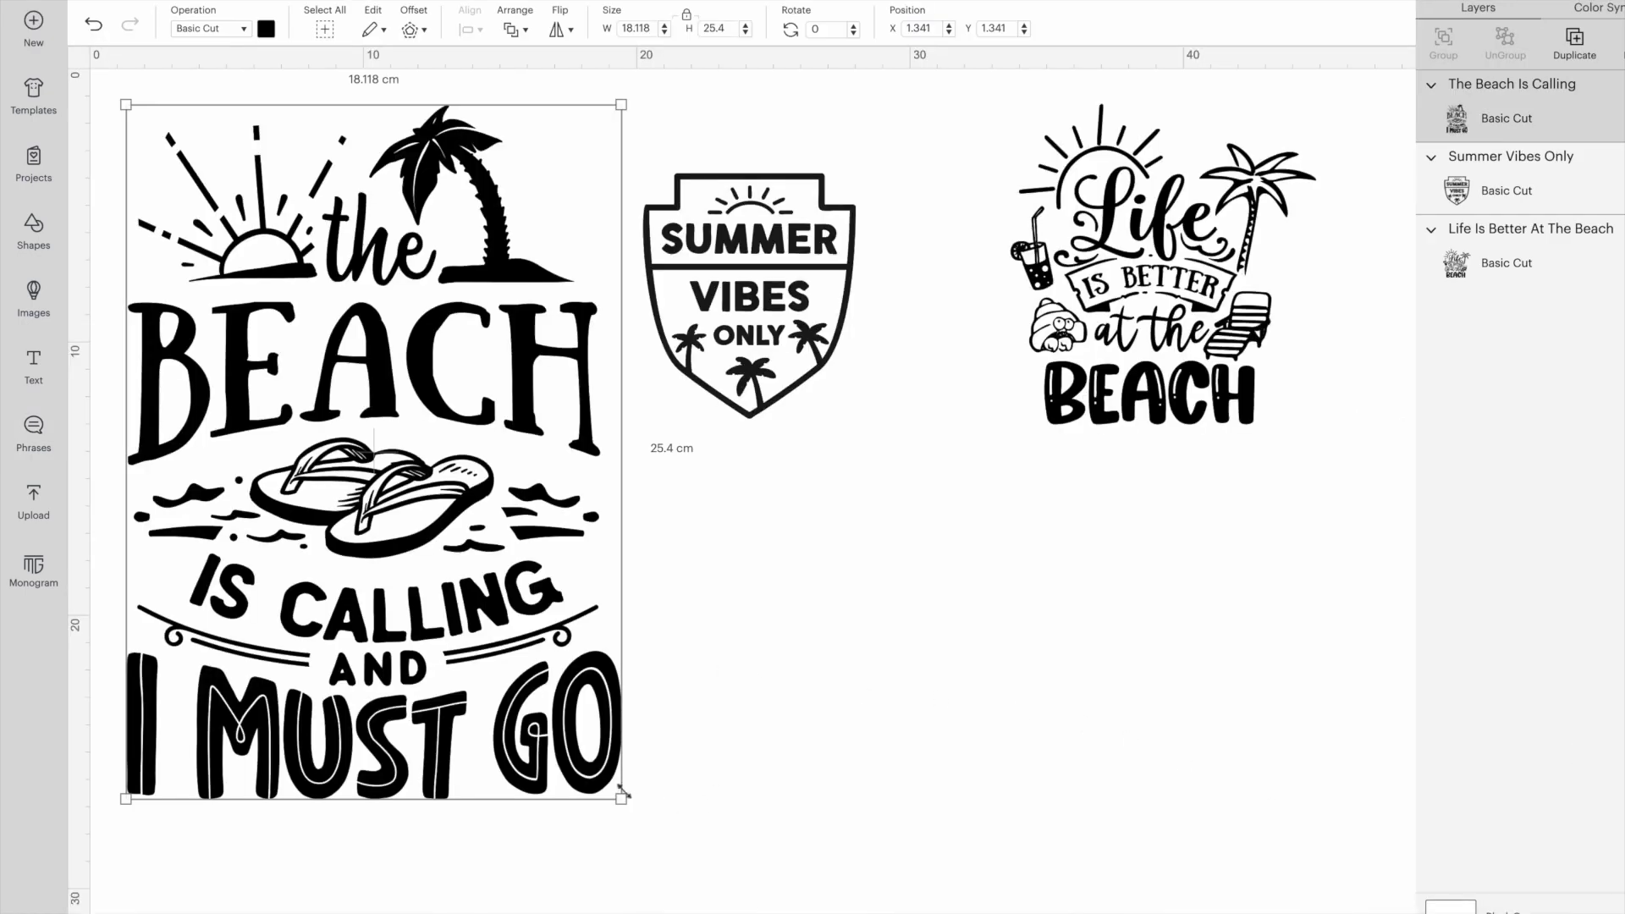
Shrink The Beach Is Calling to about 9.1 × 12.7 cm and place it beside the badge
{"action": "left_click_drag", "start_coordinate": [621, 793], "coordinate": [372, 452]}
{"action": "left_click_drag", "start_coordinate": [297, 362], "coordinate": [445, 362]}
{"action": "left_click", "coordinate": [575, 647]}
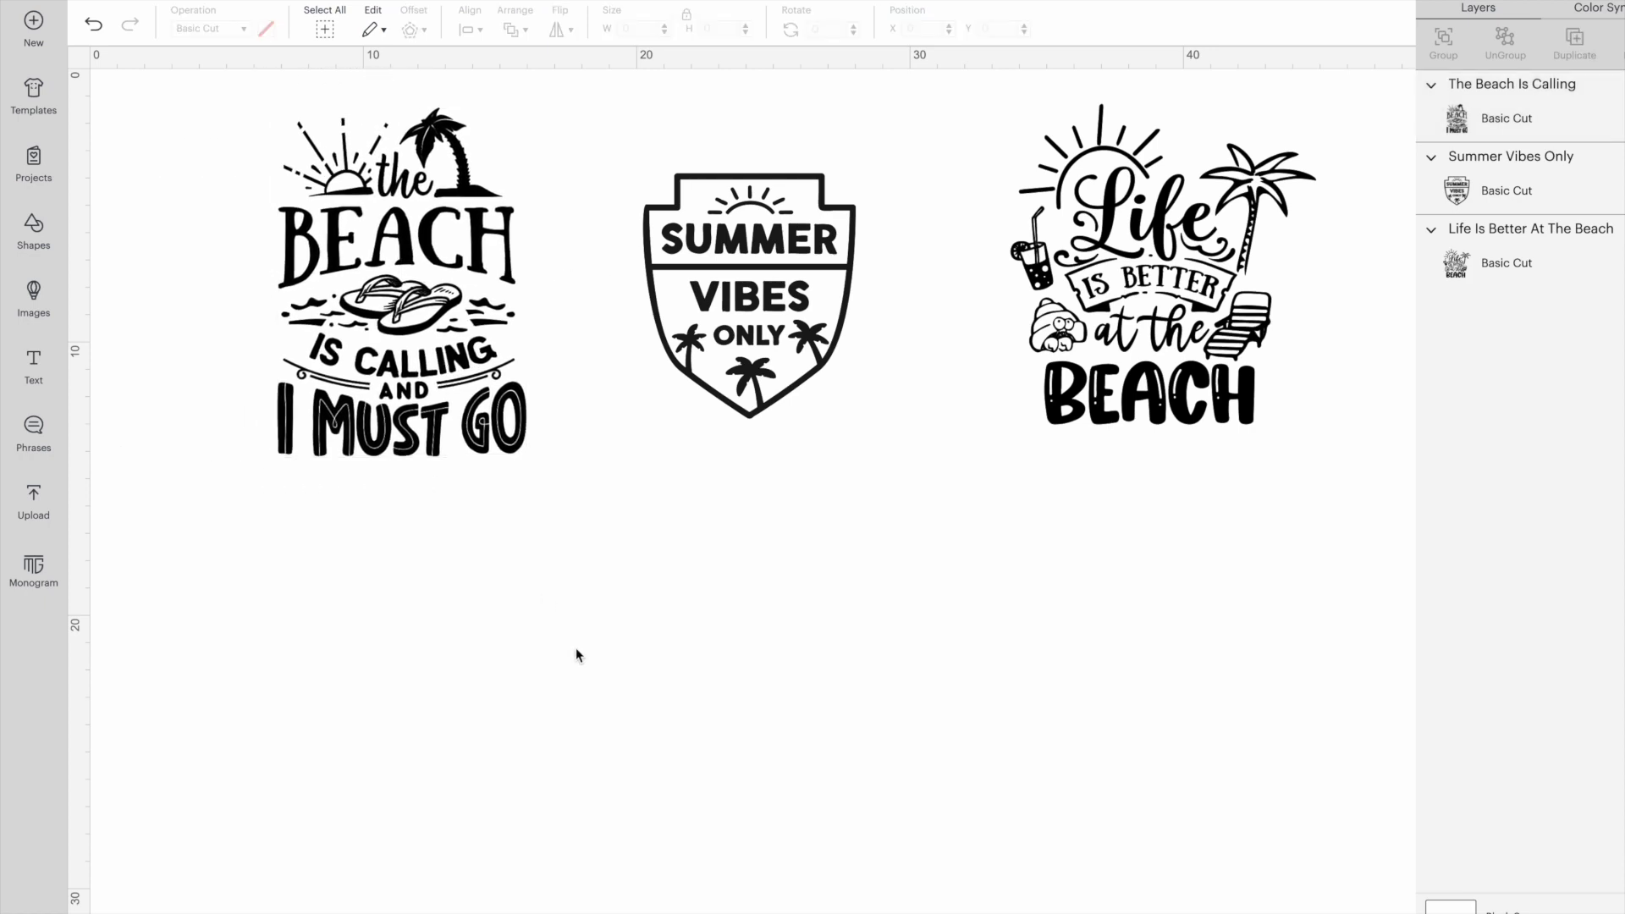